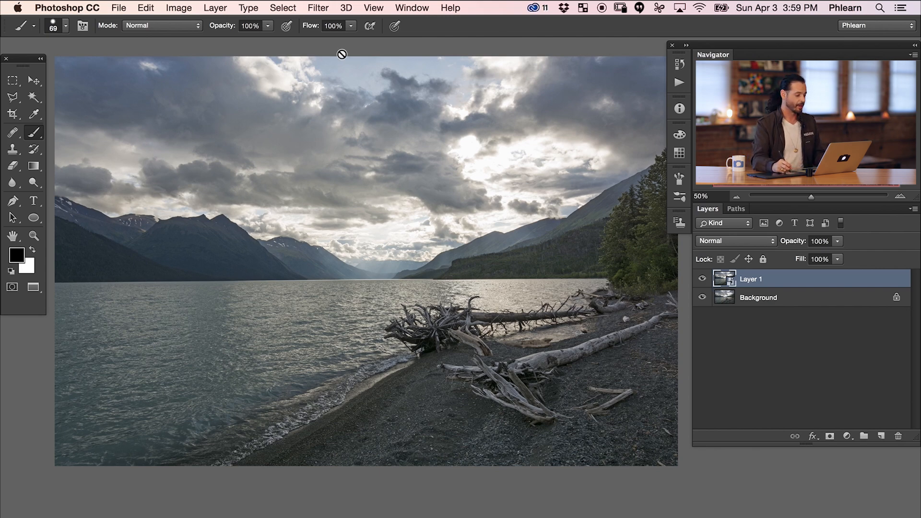
Apply a Radial Blur to Layer 1 using the Zoom method, an amount of 93 and Good quality.
left_click(316, 8)
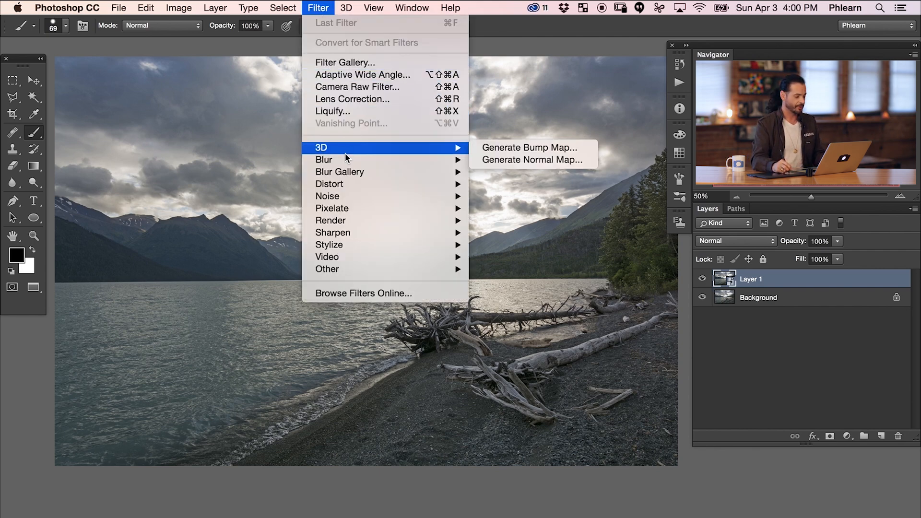
mouse_move(424, 149)
mouse_move(461, 160)
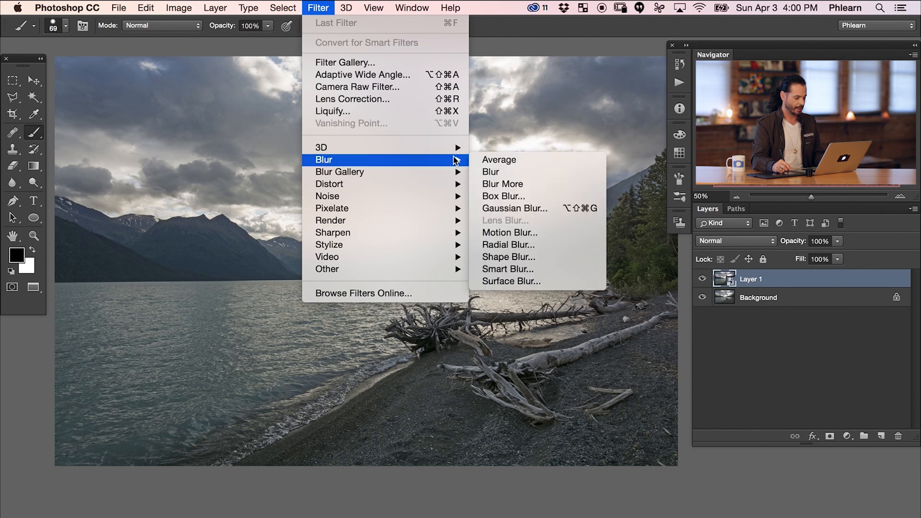
left_click(533, 245)
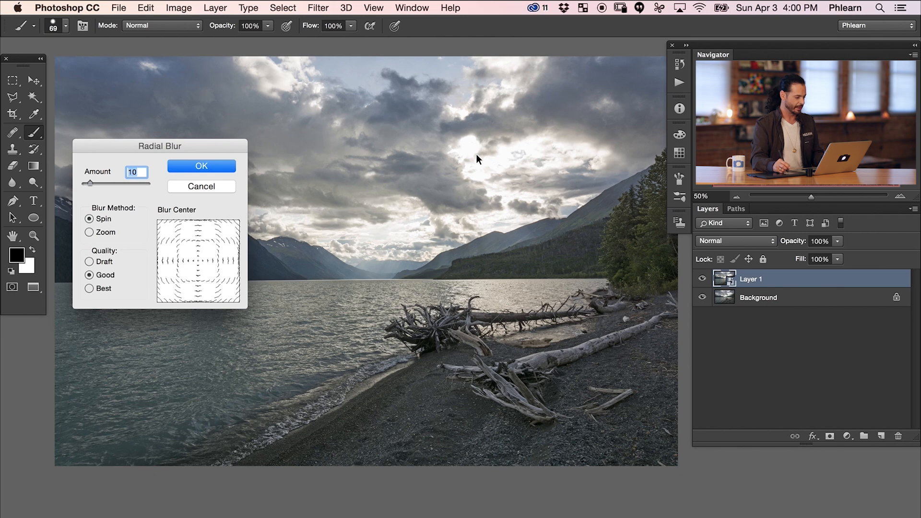
left_click(92, 229)
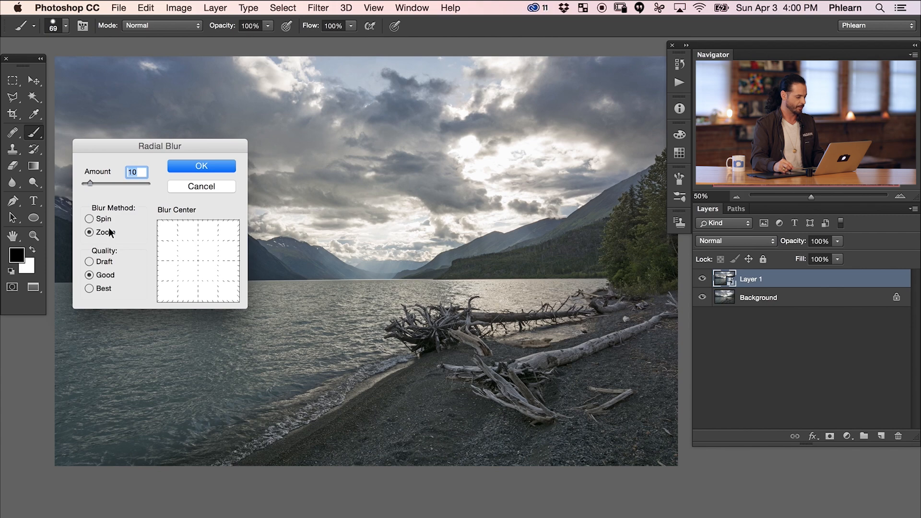
left_click_drag(94, 182, 142, 185)
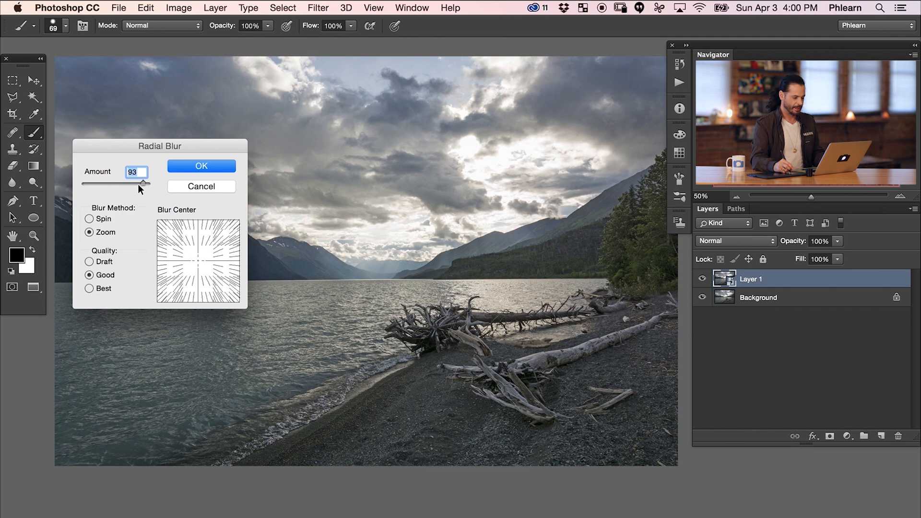
left_click(210, 166)
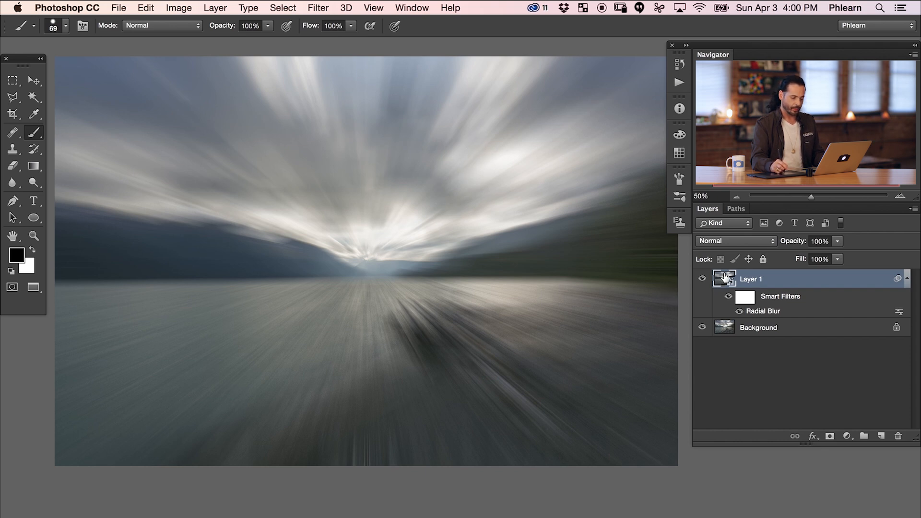
Reopen Layer 1's Radial Blur smart filter, move the blur center toward the sun, and compare it with the original photo.
double_click(762, 311)
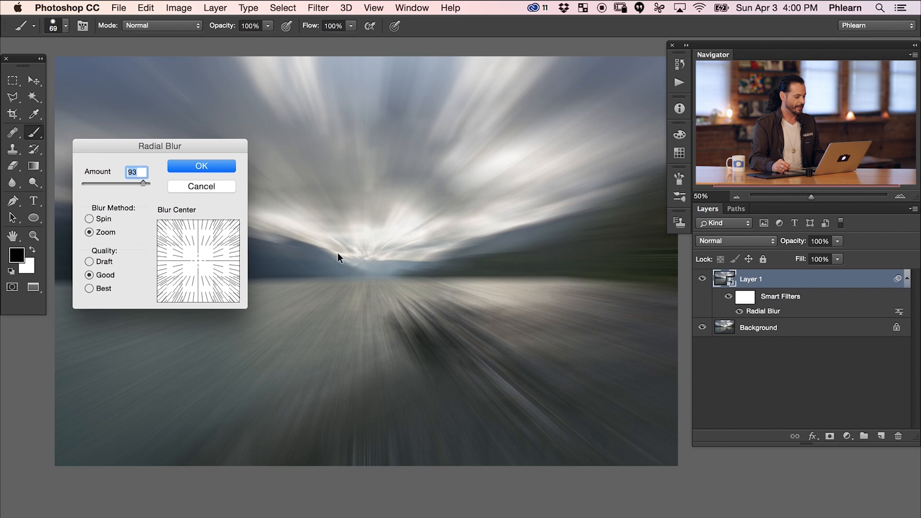
left_click_drag(199, 258, 214, 246)
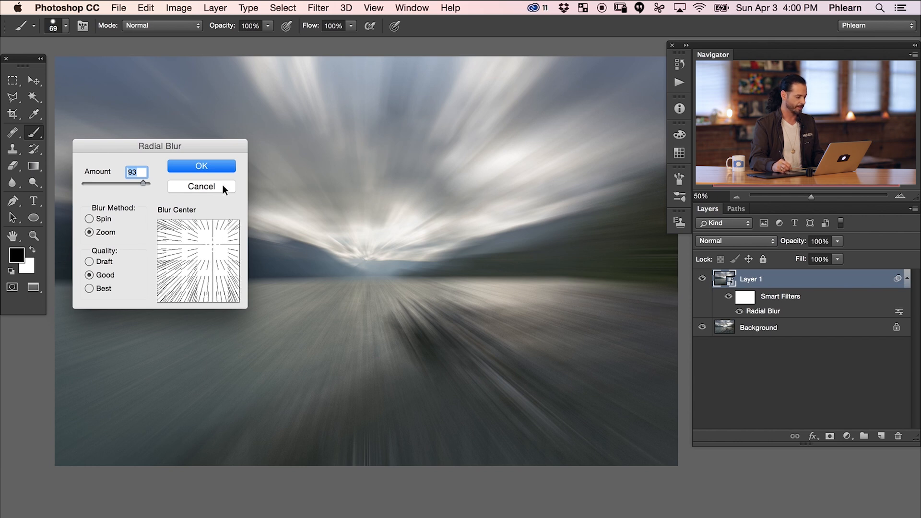
left_click(215, 166)
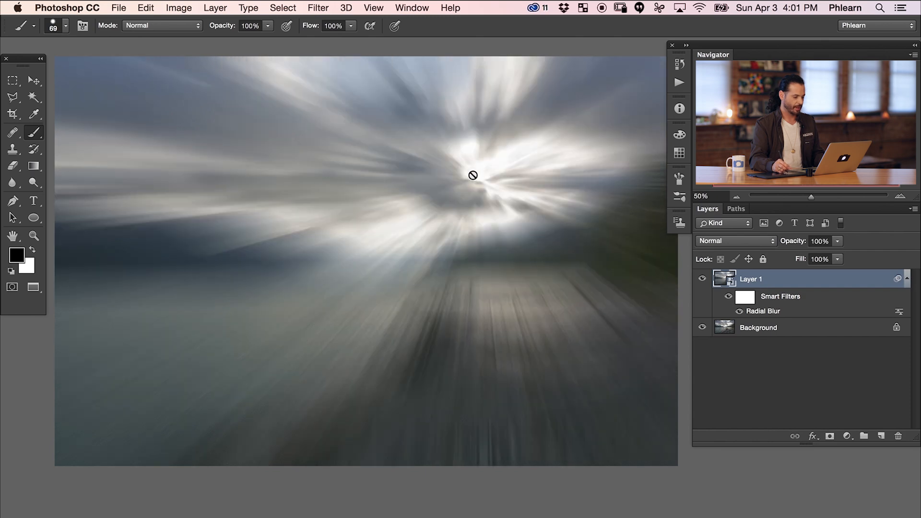
left_click(702, 279)
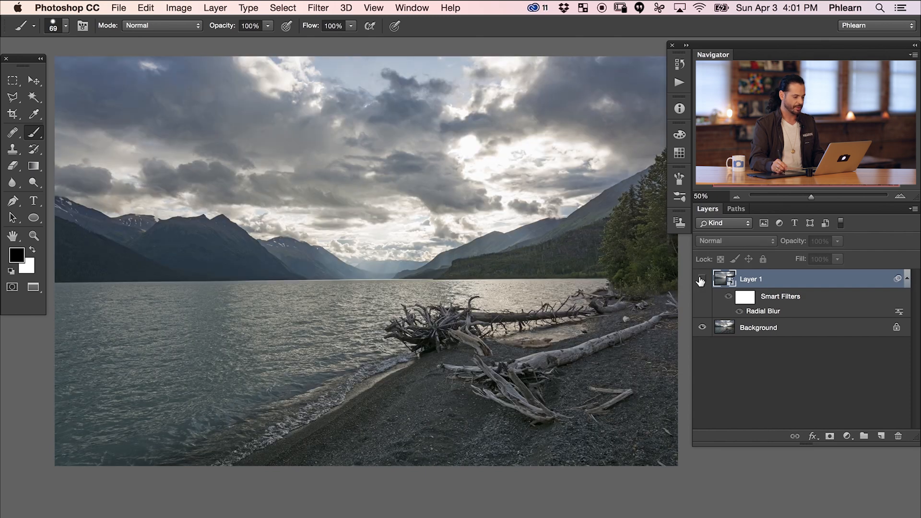
left_click(702, 279)
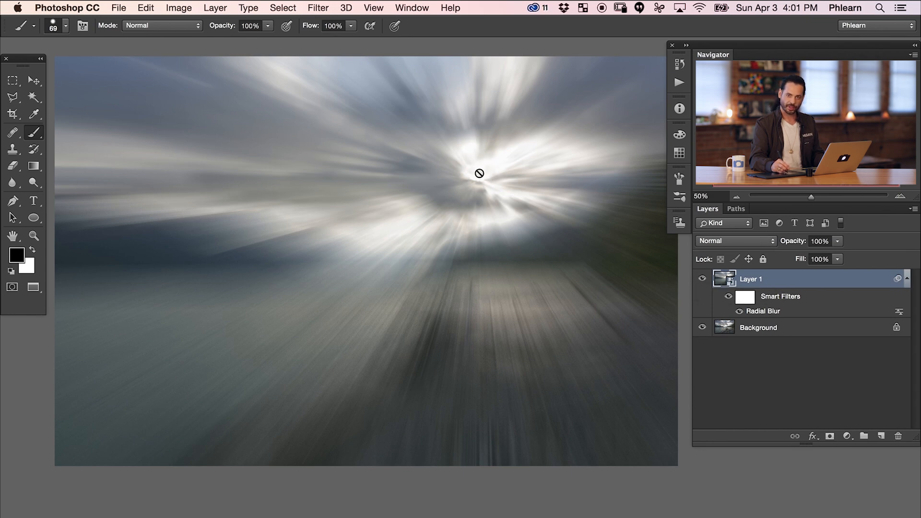
Fine-tune the Radial Blur center on Layer 1 so the rays originate from the bright sun spot in the clouds.
double_click(766, 311)
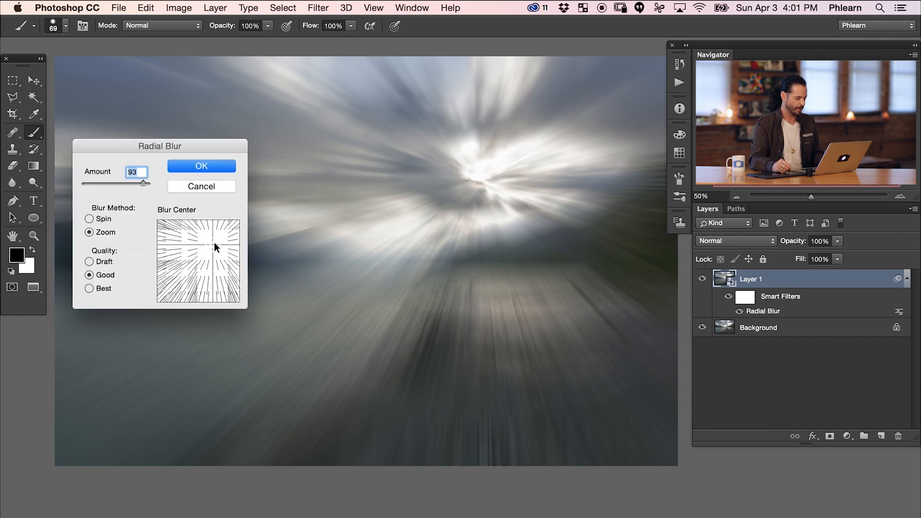
left_click_drag(214, 243, 216, 241)
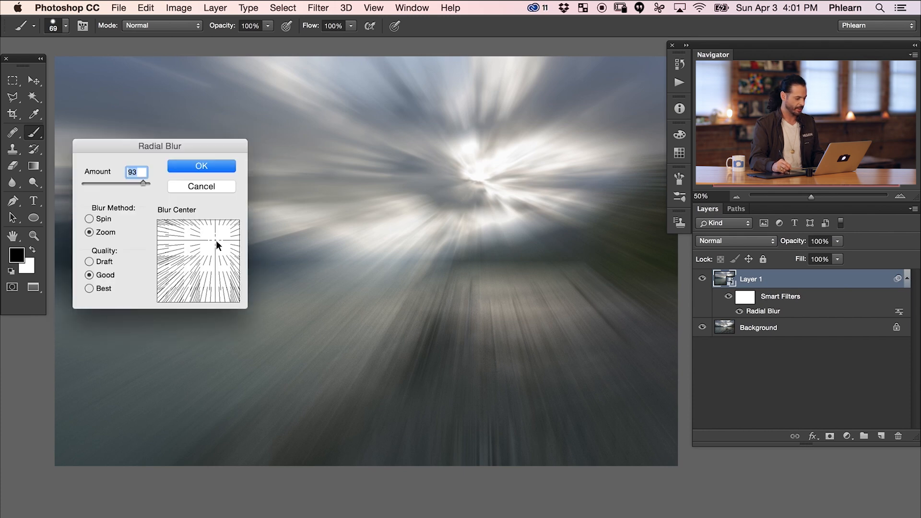
left_click(219, 167)
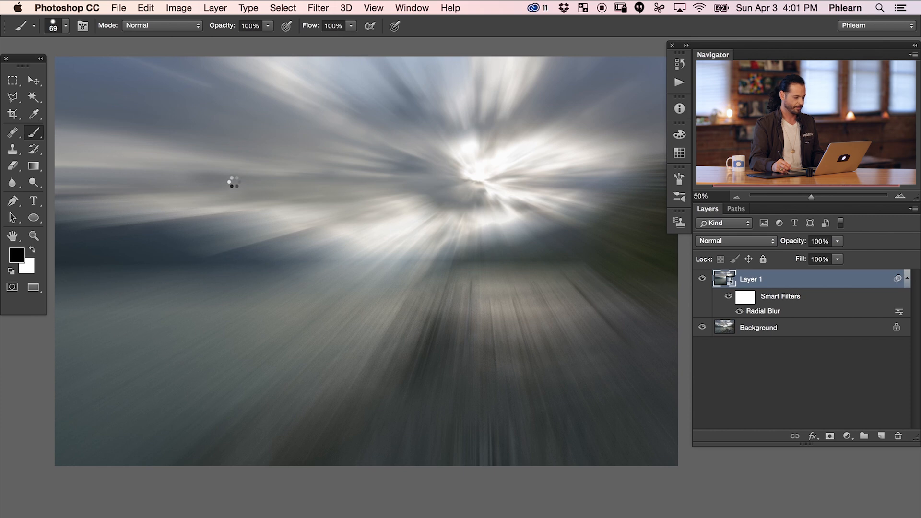
double_click(757, 311)
left_click_drag(215, 237, 214, 237)
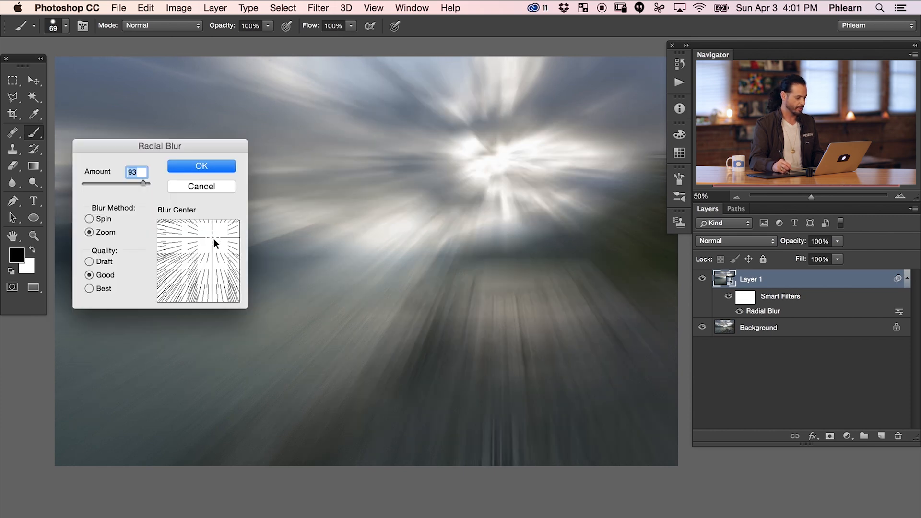
left_click(209, 166)
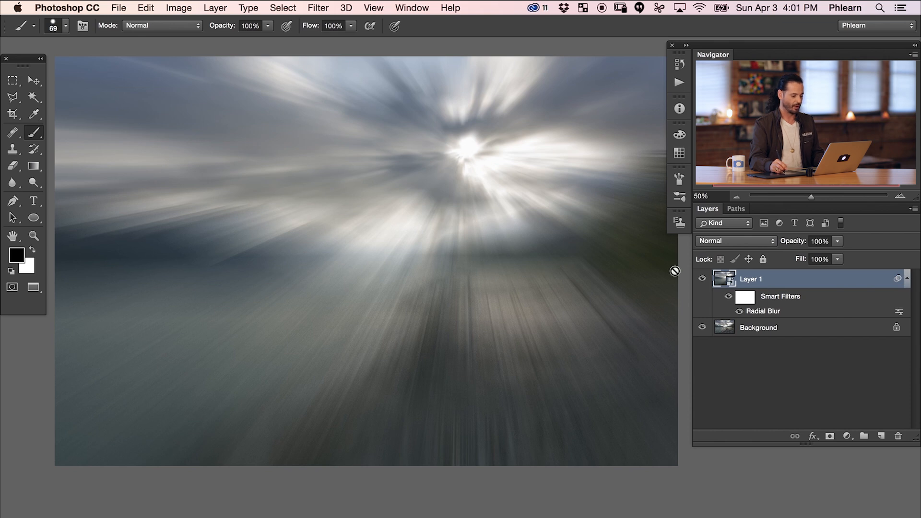
Hide Layer 1 and add a new empty layer above it.
left_click(702, 279)
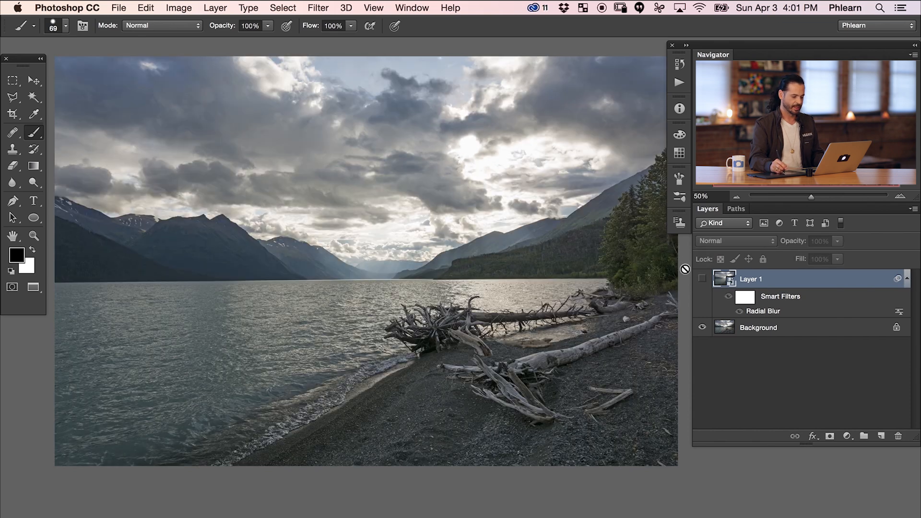
left_click(702, 278)
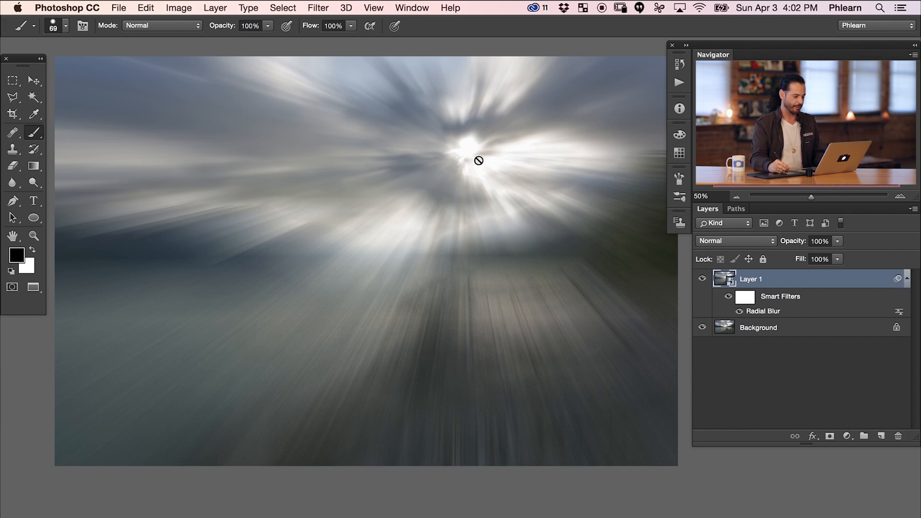
left_click(702, 278)
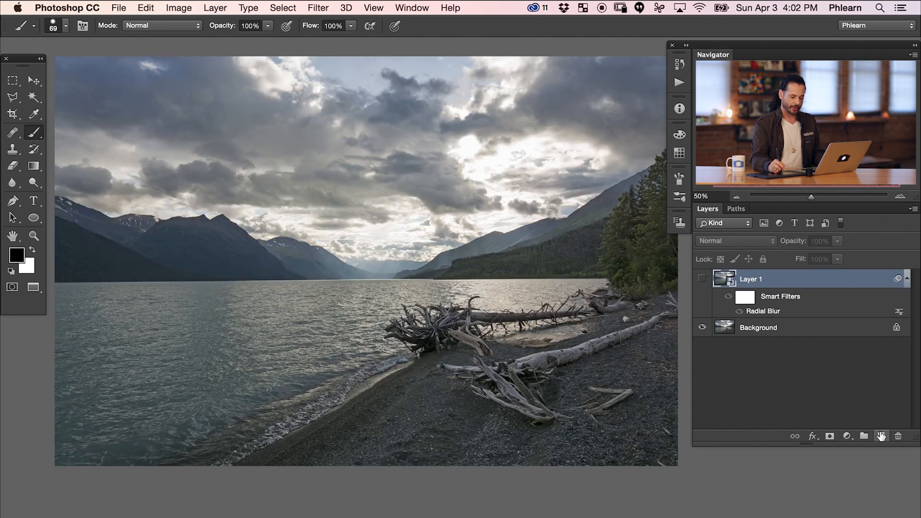
left_click(881, 436)
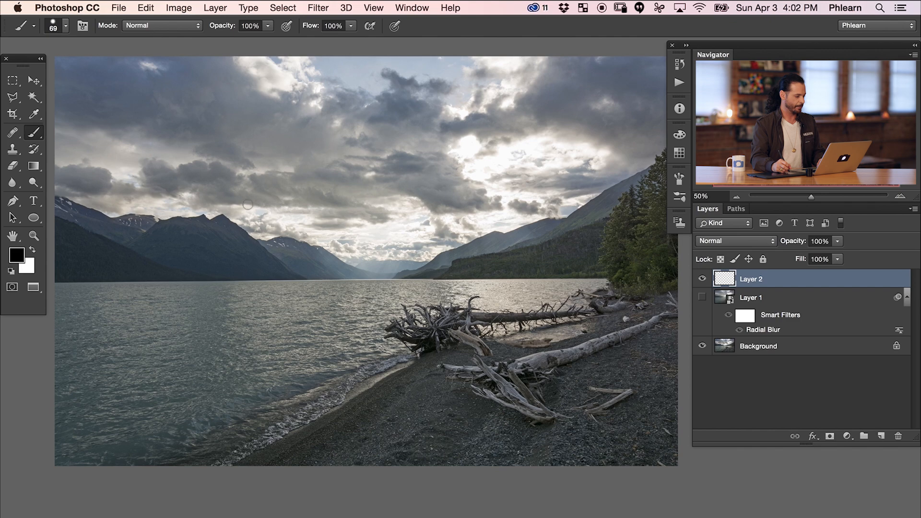
Sample the sun's white and brush short strokes and dabs on Layer 2 over the bright cloud gaps and along the mountain ridges.
left_click(471, 146, "alt")
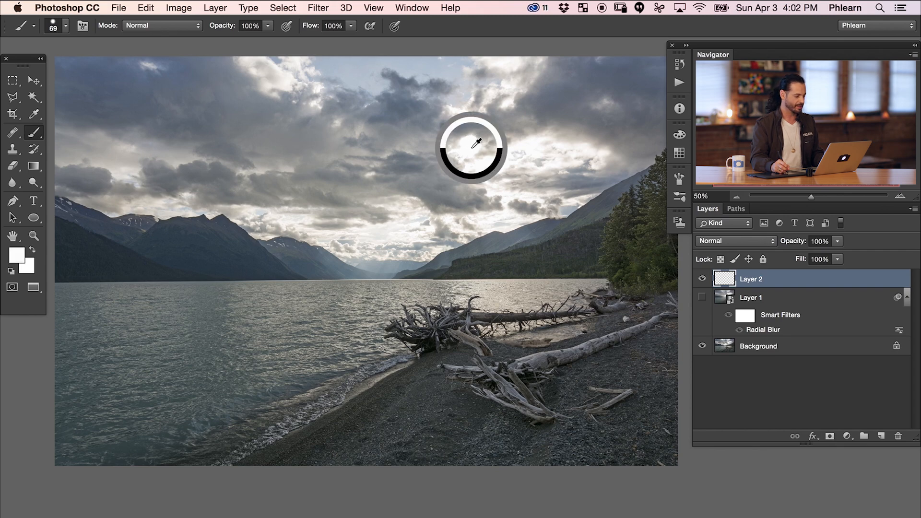
left_click(469, 147, "alt")
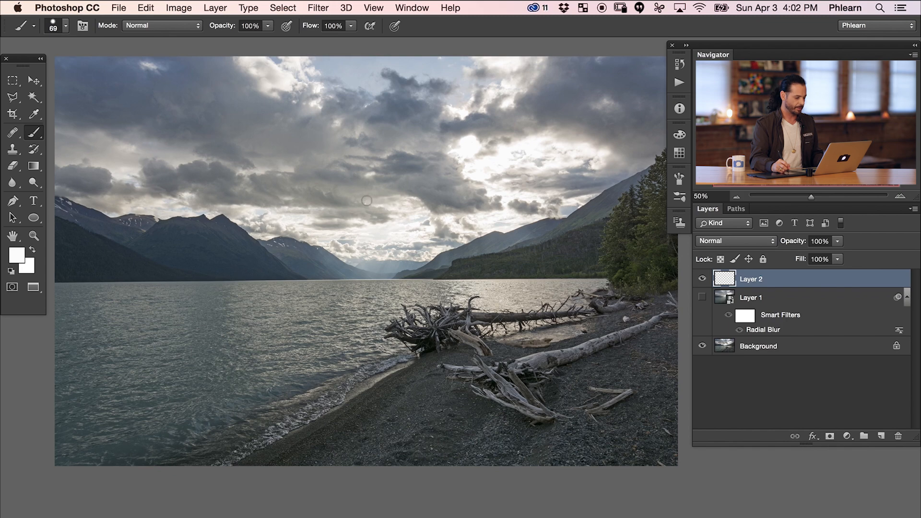
left_click_drag(374, 192, 344, 222)
left_click_drag(407, 207, 384, 240)
left_click_drag(460, 206, 454, 246)
left_click_drag(515, 187, 542, 218)
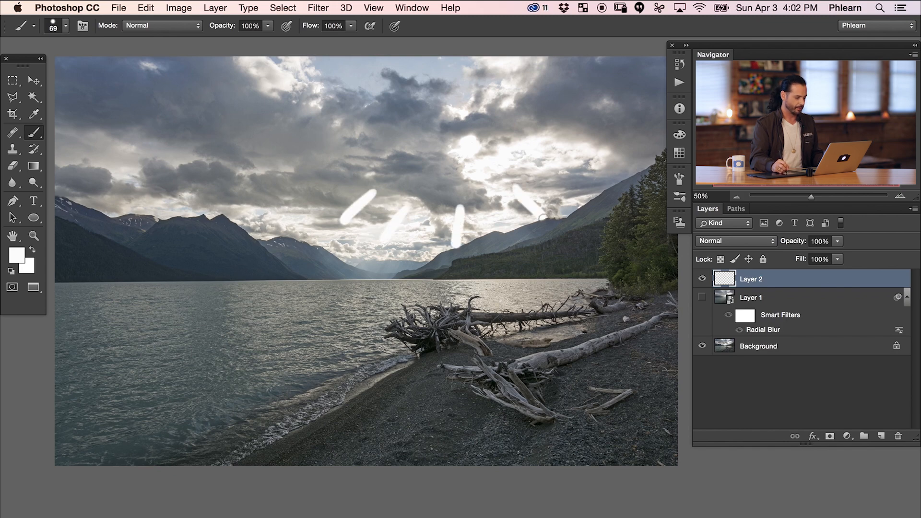
mouse_move(491, 108)
left_mouse_down()
mouse_move(513, 97)
mouse_move(453, 115)
left_mouse_up()
left_click_drag(417, 215, 412, 232)
mouse_move(352, 232)
left_mouse_down()
mouse_move(322, 224)
mouse_move(300, 237)
left_mouse_up()
left_click(275, 215)
left_click_drag(189, 210, 201, 204)
left_click_drag(281, 164, 271, 166)
left_click_drag(503, 183, 510, 172)
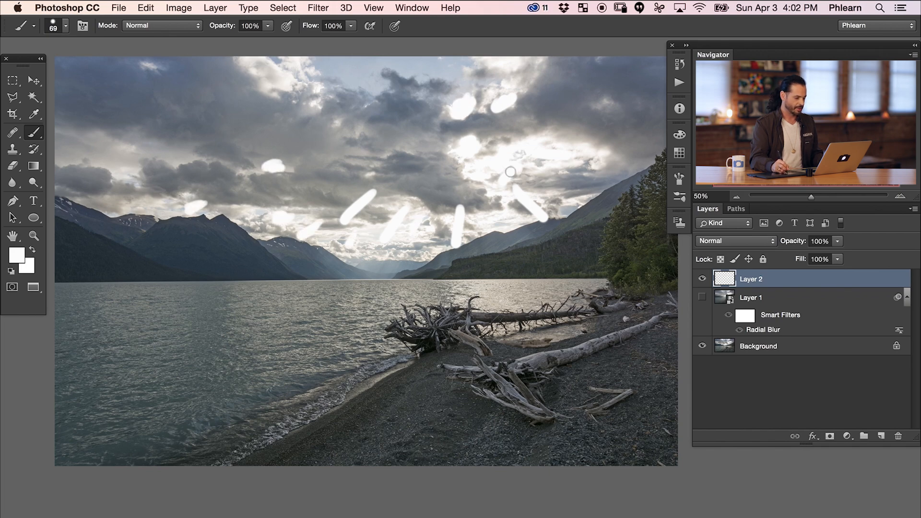
mouse_move(573, 134)
left_mouse_down()
mouse_move(578, 148)
mouse_move(595, 140)
left_mouse_up()
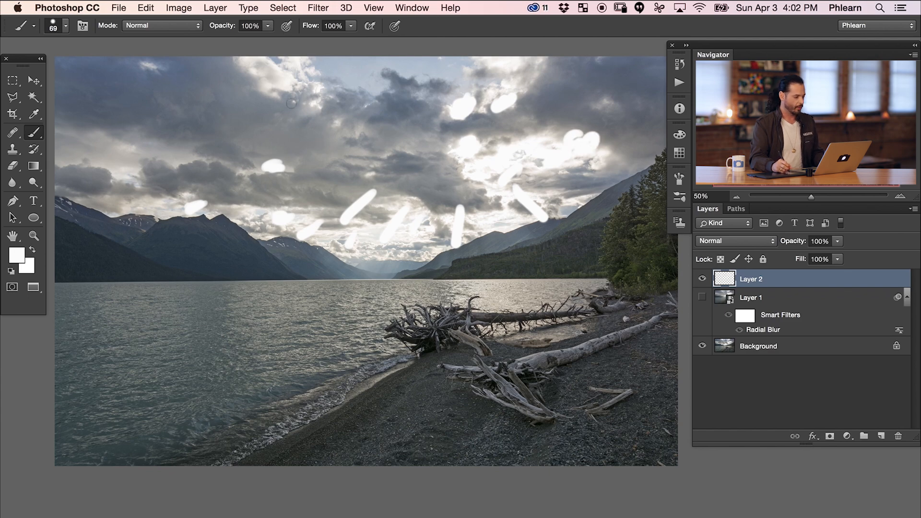
left_click(318, 8)
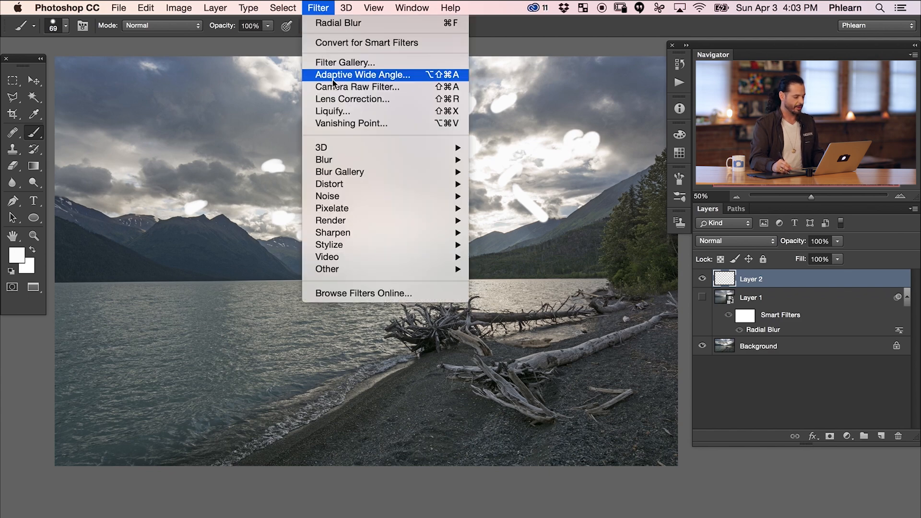
mouse_move(465, 153)
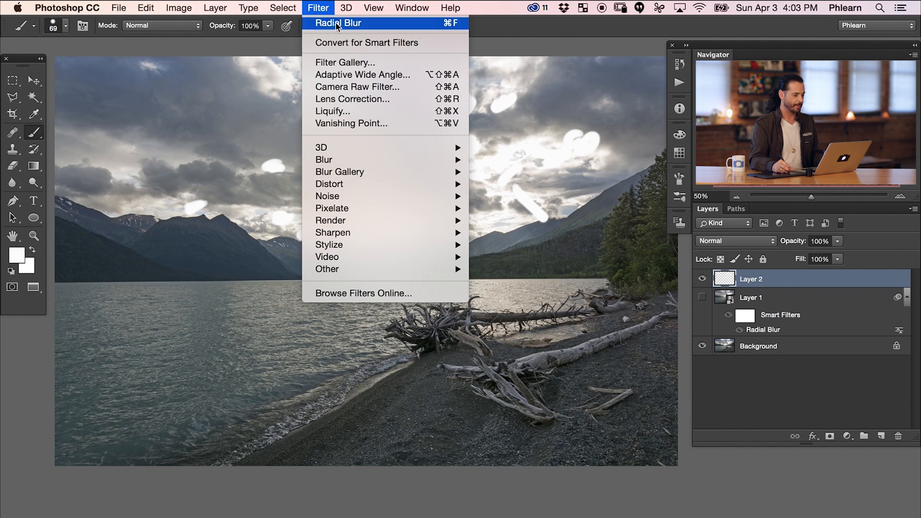
left_click(396, 22)
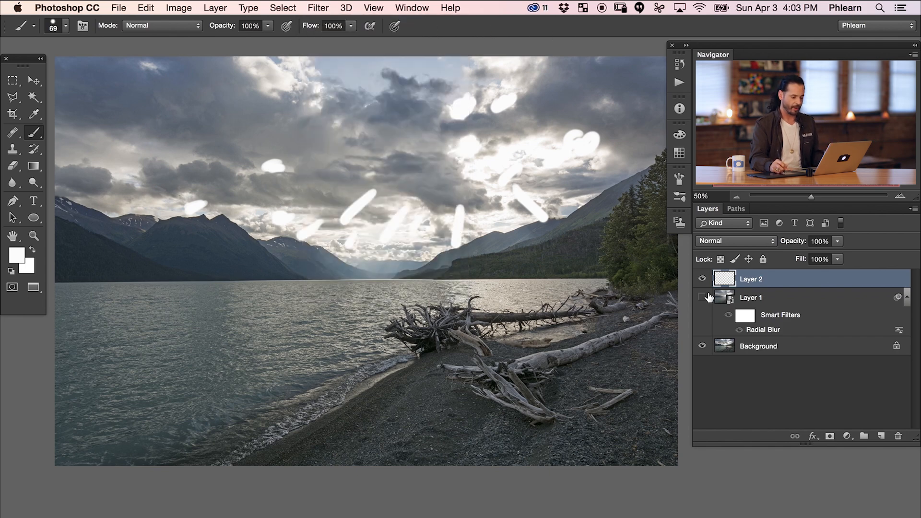
Toggle the visibility of Layer 1 and Layer 2 to compare the radial blur with the painted strokes.
left_click(703, 298)
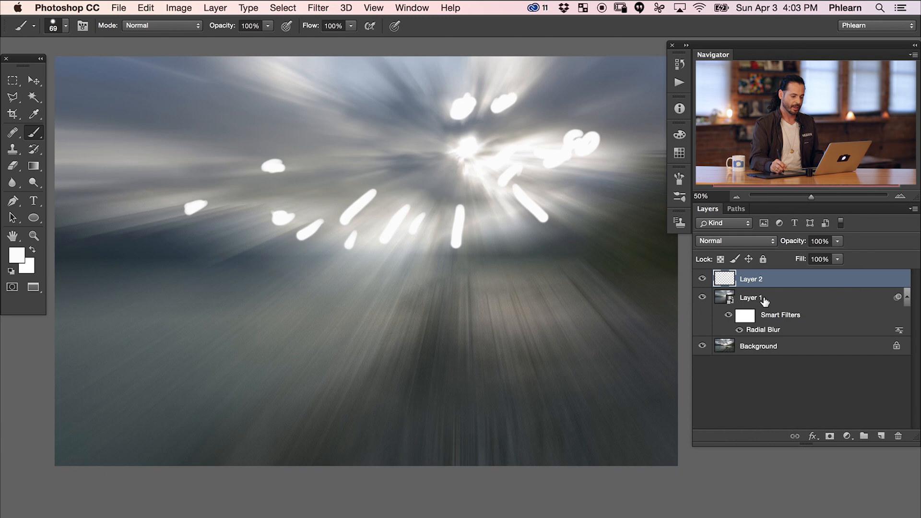
left_click(702, 298)
left_click(702, 280)
left_click(703, 283)
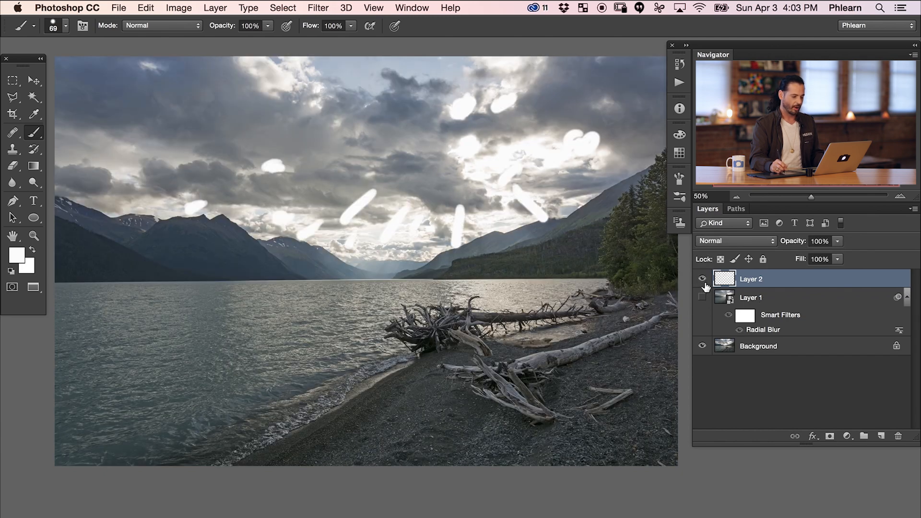
Apply the last Radial Blur filter twice to the painted strokes on Layer 2.
left_click(318, 8)
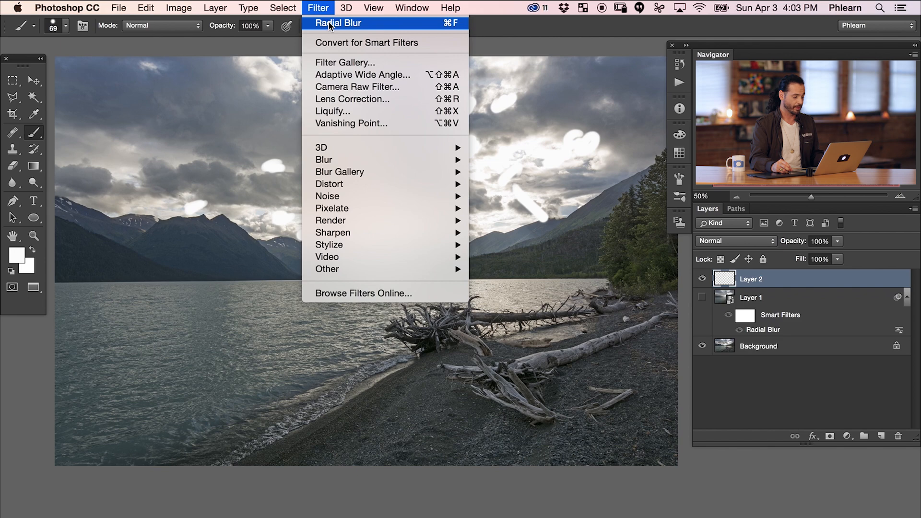
left_click(457, 24)
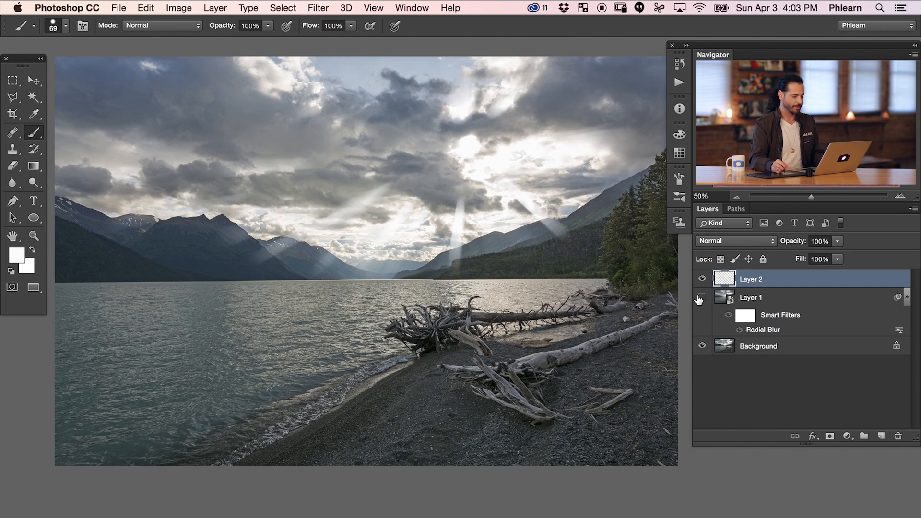
key("super+f")
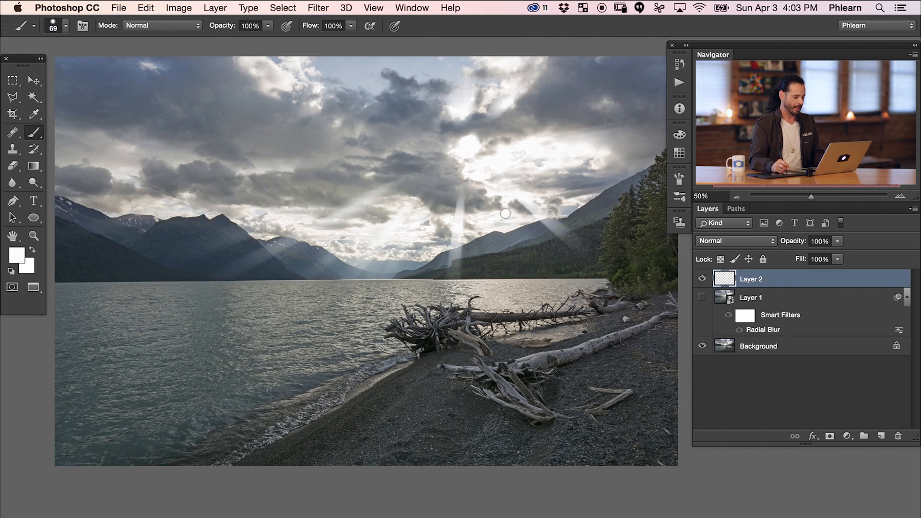
Dab more white on Layer 2 beside the sun and above the distant horizon, and blur it with the same Radial Blur.
left_click_drag(560, 162, 575, 164)
left_click(512, 163)
left_click(419, 244)
left_click(370, 238)
key("ctrl+f")
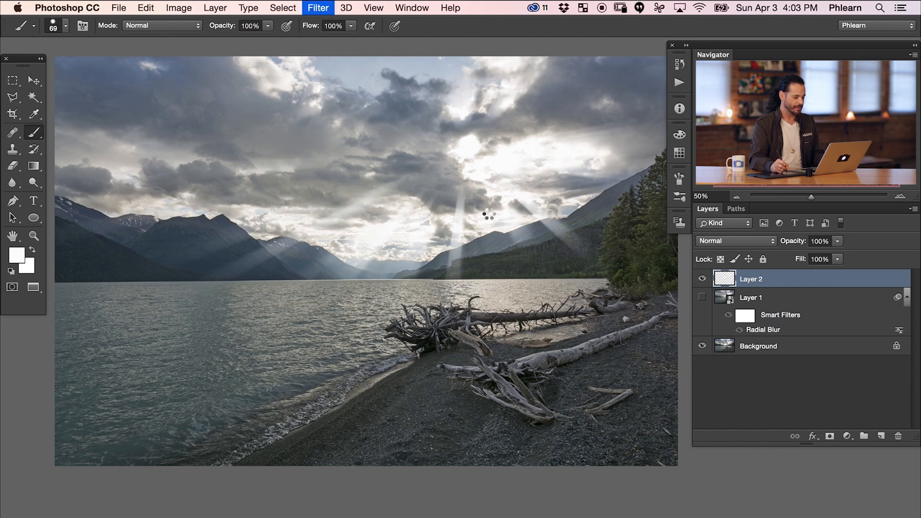
Paint further white strokes on Layer 2 below and to the right of the sun, and reapply the Radial Blur.
mouse_move(490, 210)
left_mouse_down()
mouse_move(471, 222)
mouse_move(478, 224)
left_mouse_up()
mouse_move(519, 157)
left_mouse_down()
mouse_move(530, 161)
mouse_move(528, 174)
mouse_move(568, 189)
mouse_move(621, 155)
mouse_move(600, 177)
left_mouse_up()
key("super+f")
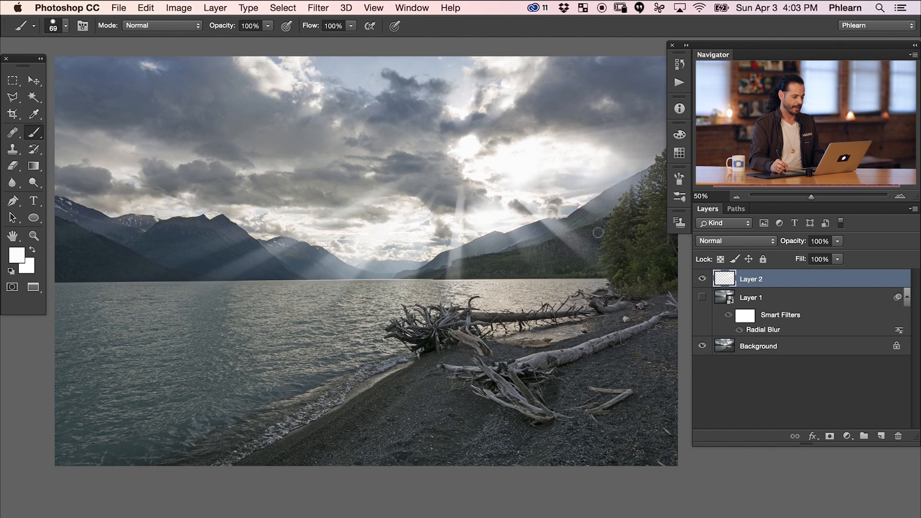
Dab more white onto the clouds left of the sun on Layer 2 and blur it repeatedly with the last Radial Blur.
key("super+f")
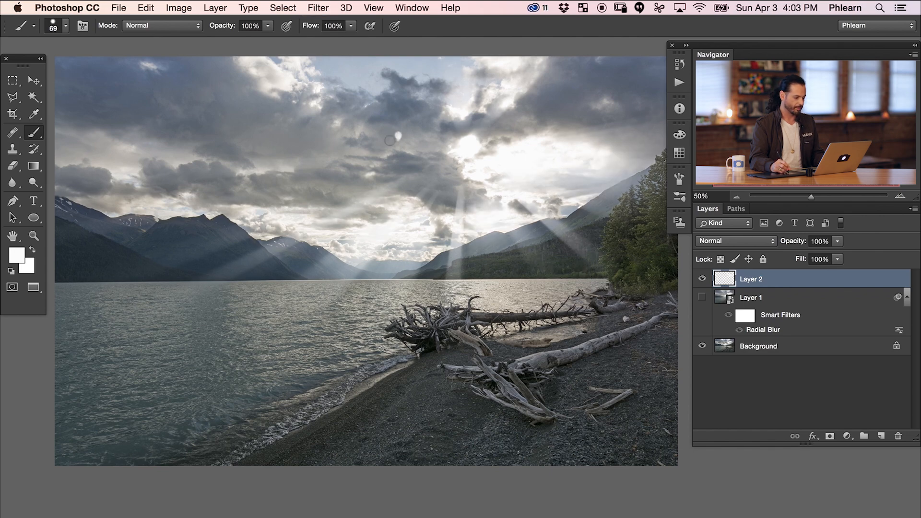
left_click(396, 141)
left_click_drag(337, 121, 327, 136)
key("super+f")
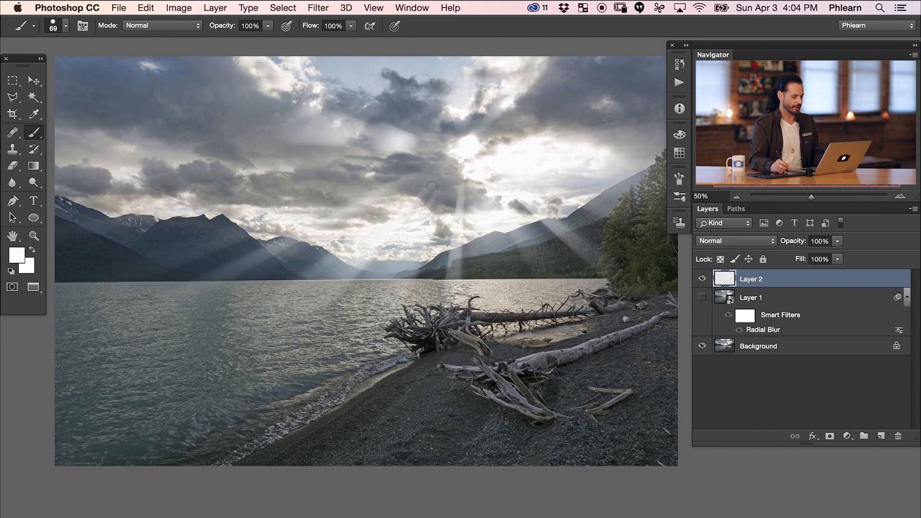
key("super+f")
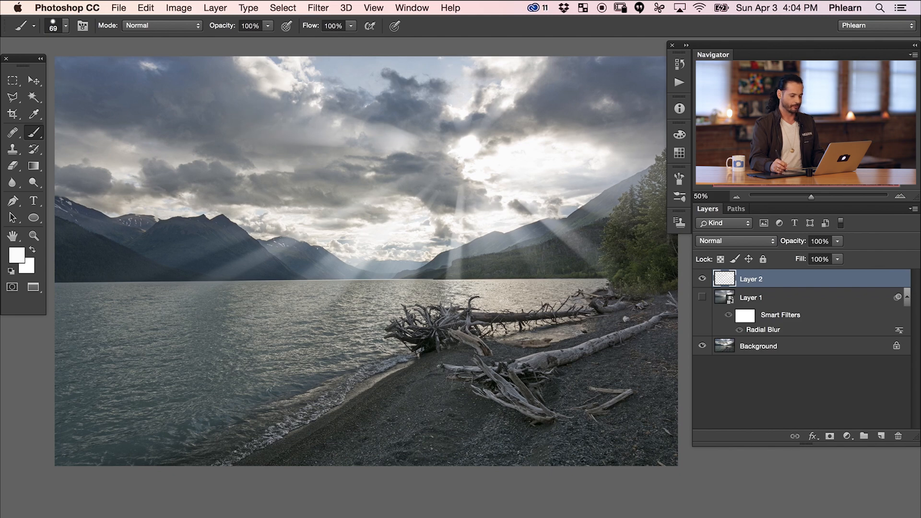
Replace Layer 2 with a new empty layer, and give it radially blurred white strokes around the sun and along the distant mountains.
key("BackSpace")
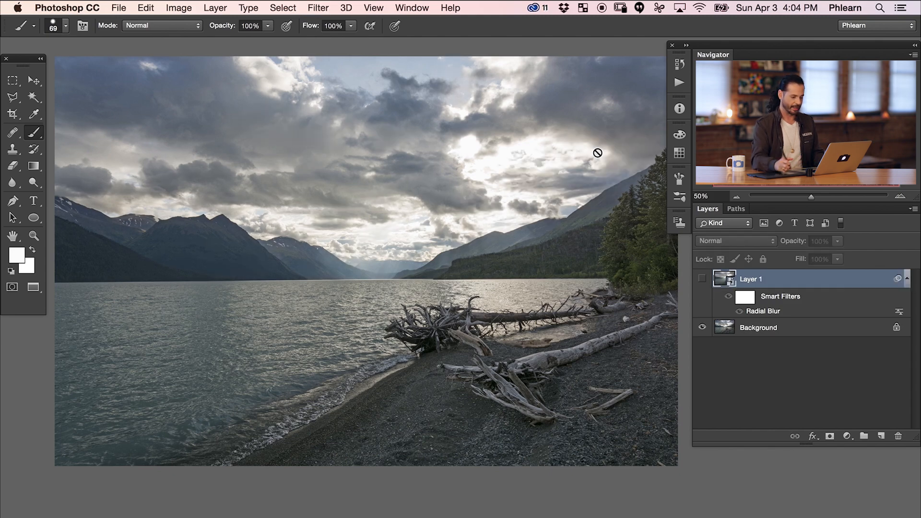
left_click(879, 437)
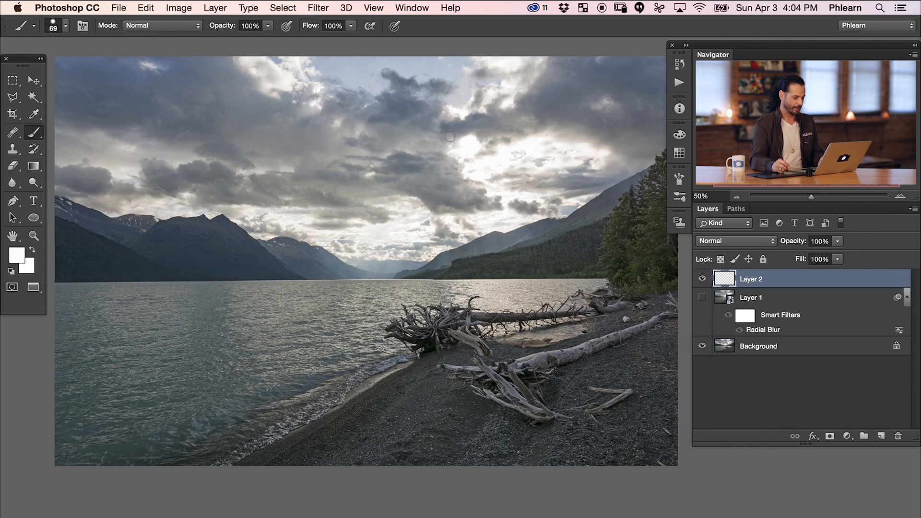
left_click_drag(504, 173, 489, 173)
left_click_drag(568, 173, 547, 204)
mouse_move(489, 220)
left_mouse_down()
mouse_move(432, 230)
mouse_move(408, 218)
mouse_move(376, 234)
left_mouse_up()
left_click_drag(287, 219, 281, 223)
left_click_drag(397, 158, 412, 142)
mouse_move(484, 100)
left_mouse_down()
mouse_move(471, 109)
mouse_move(525, 85)
left_mouse_up()
key("super+f")
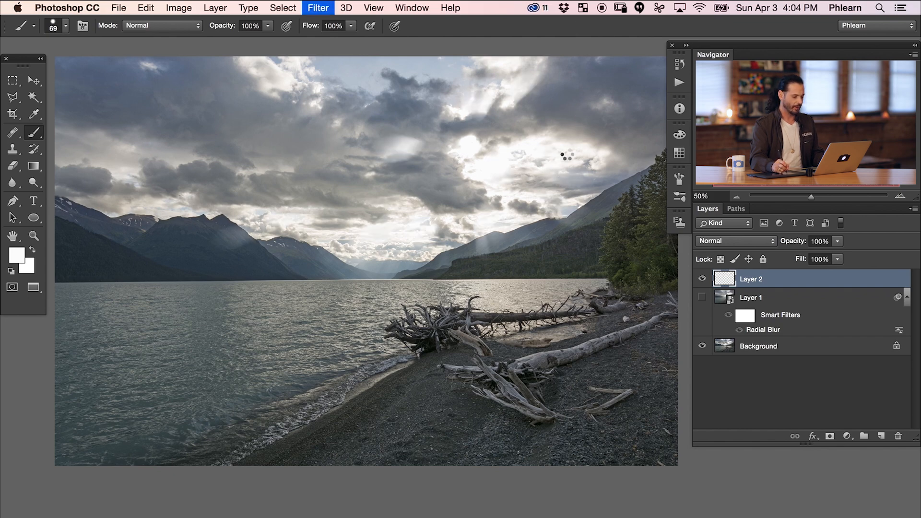
Dab white spots to the right of and below the sun on the new Layer 2, and reapply the Radial Blur.
left_click(574, 165)
left_click(532, 142)
left_click(480, 182)
left_click(496, 229)
key("super+f")
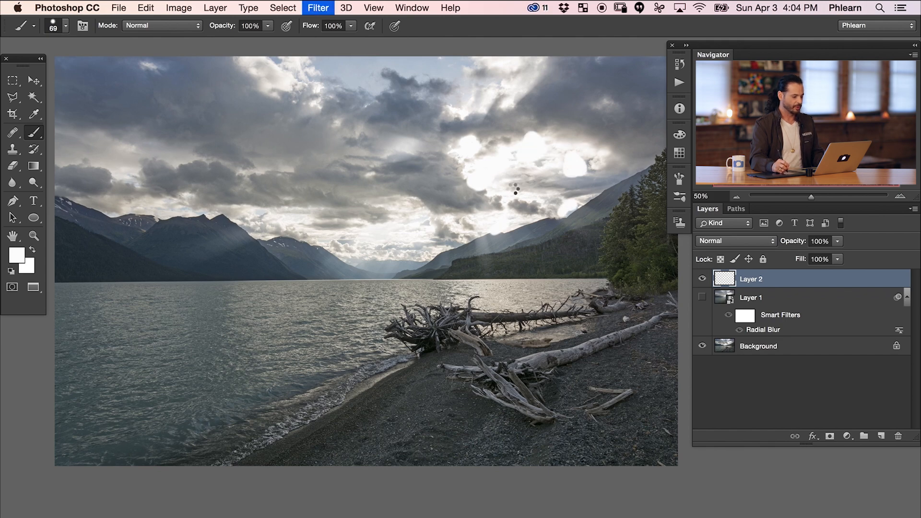
Paint short white strokes left of the sun with a 32 px brush, pointing towards it, and reapply the Radial Blur.
left_click_drag(466, 189, 434, 201)
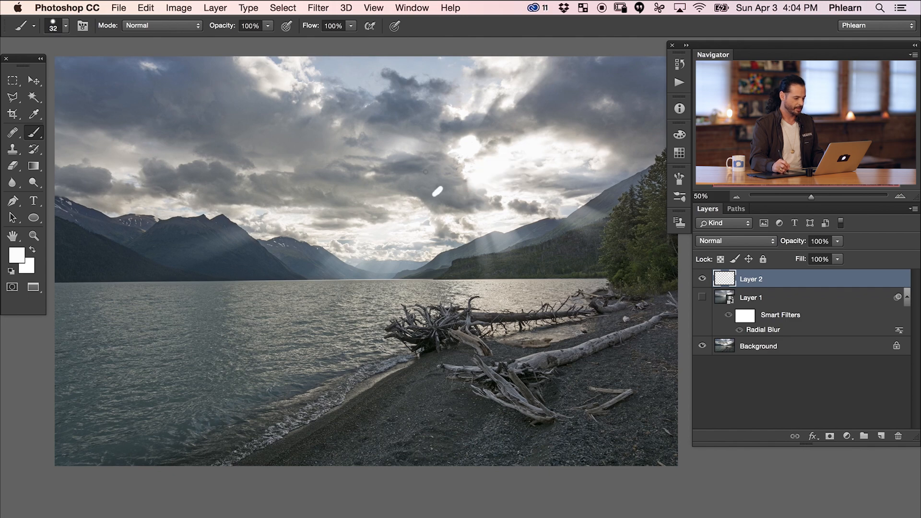
left_click_drag(417, 135, 437, 138)
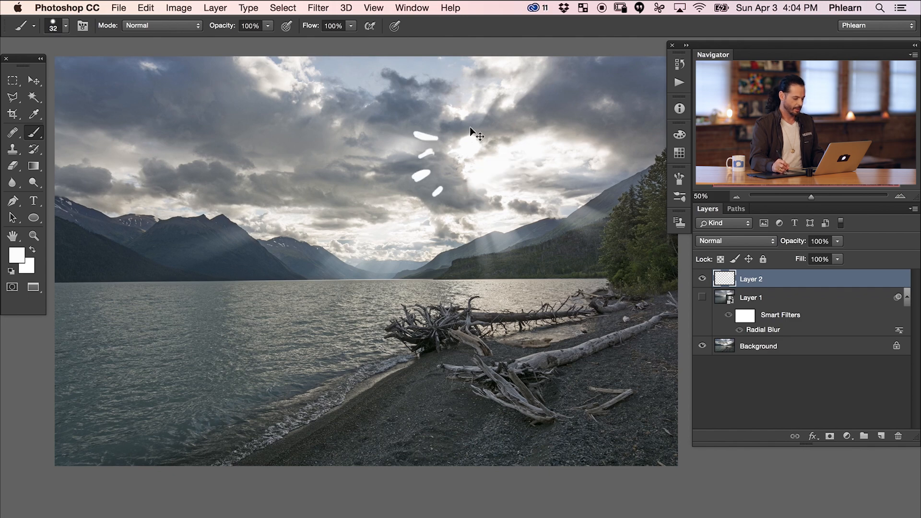
key("super+f")
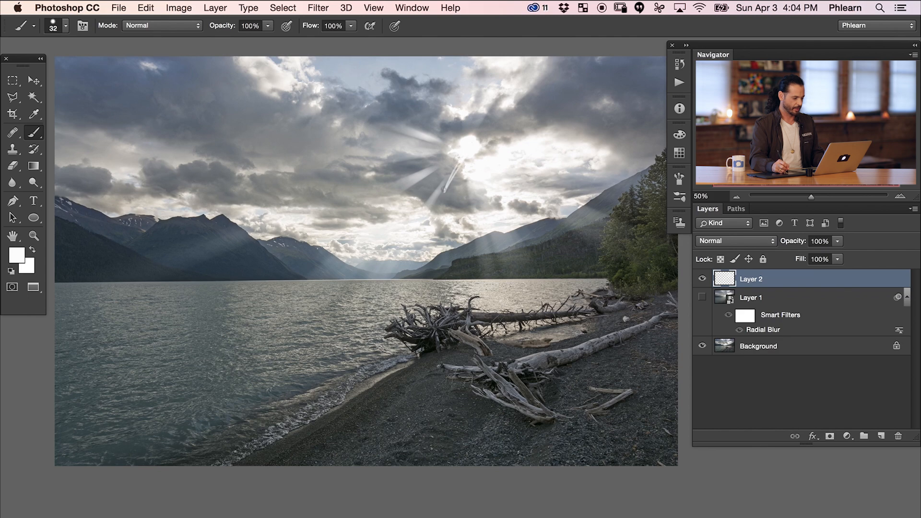
Paint white rays above and to the right of the sun plus a 143 px glow over it, blurring each addition with the Radial Blur.
mouse_move(484, 146)
left_mouse_down()
mouse_move(519, 122)
mouse_move(573, 118)
left_mouse_up()
left_click_drag(521, 137, 566, 107)
mouse_move(493, 134)
left_mouse_down()
mouse_move(537, 99)
mouse_move(505, 96)
left_mouse_up()
left_click_drag(459, 141, 451, 113)
key("super+f")
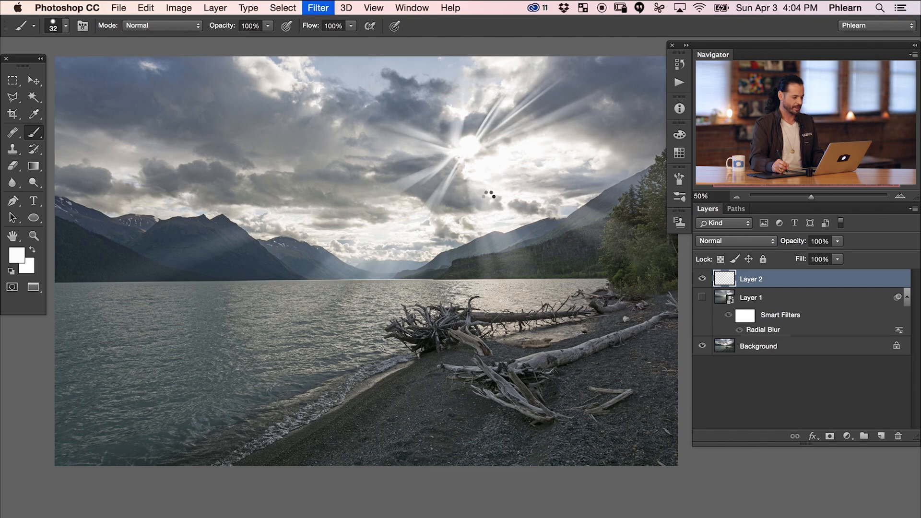
mouse_move(480, 152)
left_mouse_down()
mouse_move(495, 138)
mouse_move(475, 173)
mouse_move(452, 159)
mouse_move(454, 129)
left_mouse_up()
key("super+f")
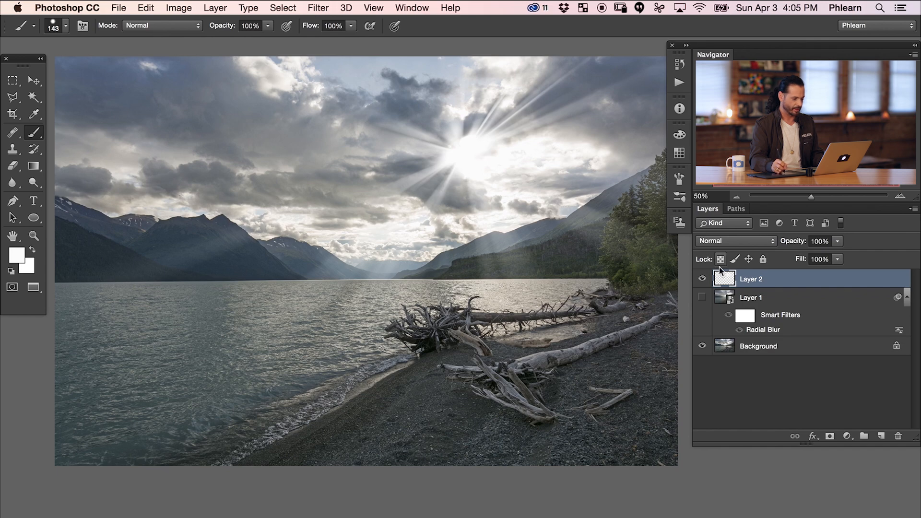
Compare the photo with and without Layer 2, leave that layer hidden, and create a new layer above it.
left_click(702, 279)
left_click(703, 279)
left_click(703, 279)
left_click(703, 280)
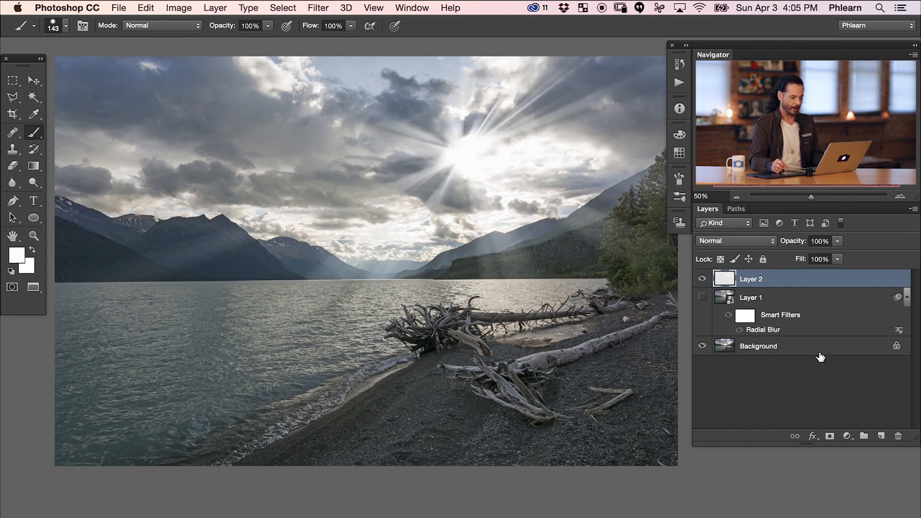
left_click(702, 280)
left_click(880, 436)
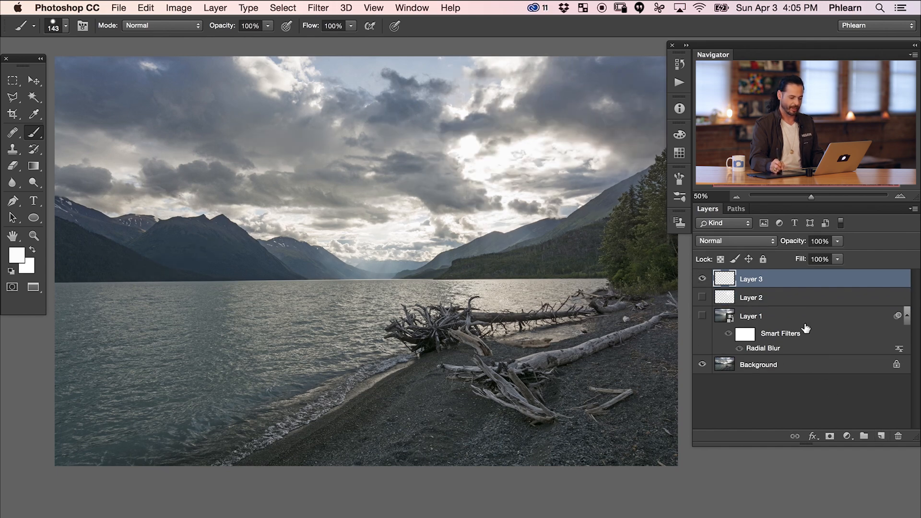
Paint white strokes on Layer 3 with a 49 px brush around the sun and above the horizon, and apply the last Radial Blur.
left_click_drag(493, 176, 473, 173)
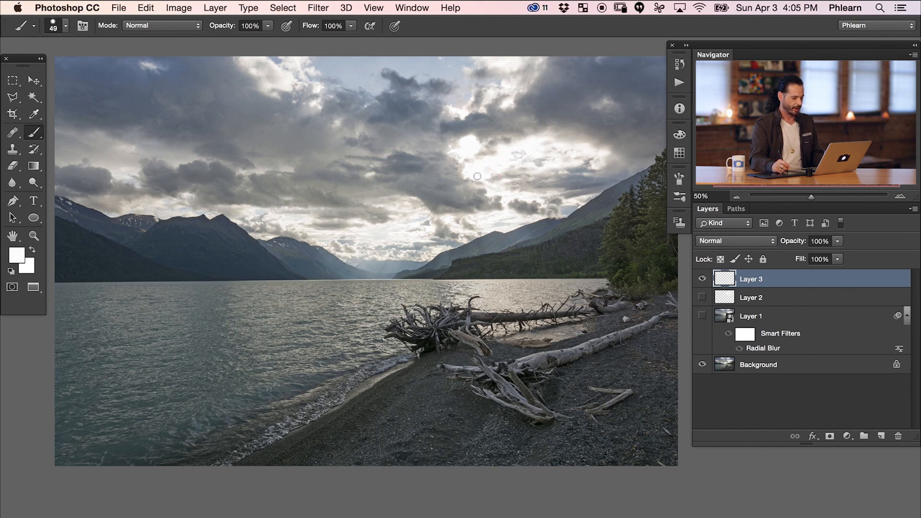
left_click_drag(560, 168, 572, 183)
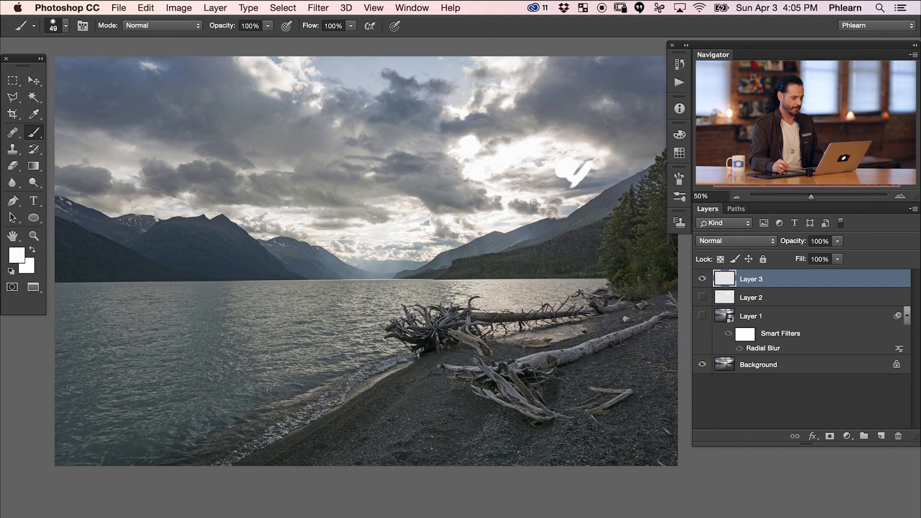
left_click(499, 196)
left_click(410, 223)
left_click(367, 233)
left_click_drag(475, 106, 459, 120)
left_click_drag(510, 89, 501, 103)
left_click_drag(462, 143, 403, 150)
key("super+f")
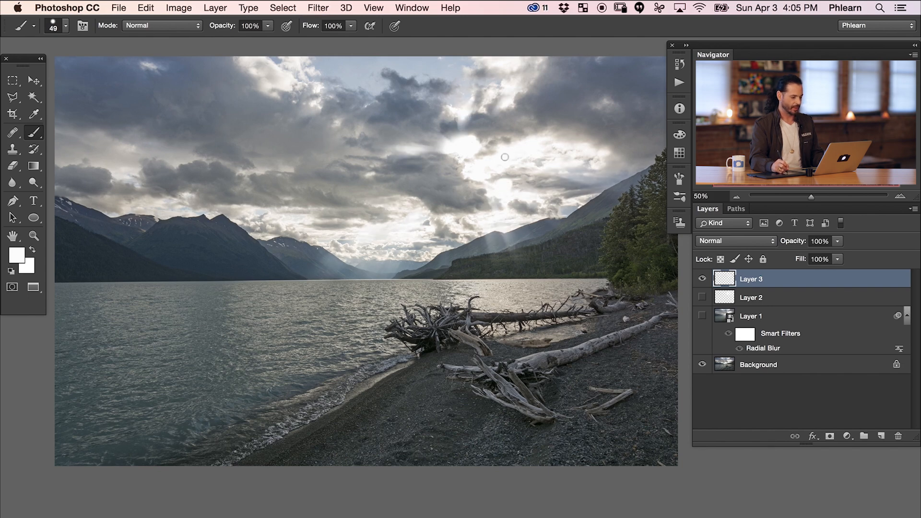
Add white strokes on Layer 3 left of the sun and over the far mountains, and reapply the Radial Blur.
left_click_drag(454, 130, 376, 164)
mouse_move(329, 207)
left_mouse_down()
mouse_move(328, 226)
mouse_move(315, 224)
left_mouse_up()
left_click_drag(291, 230, 363, 232)
key("super+f")
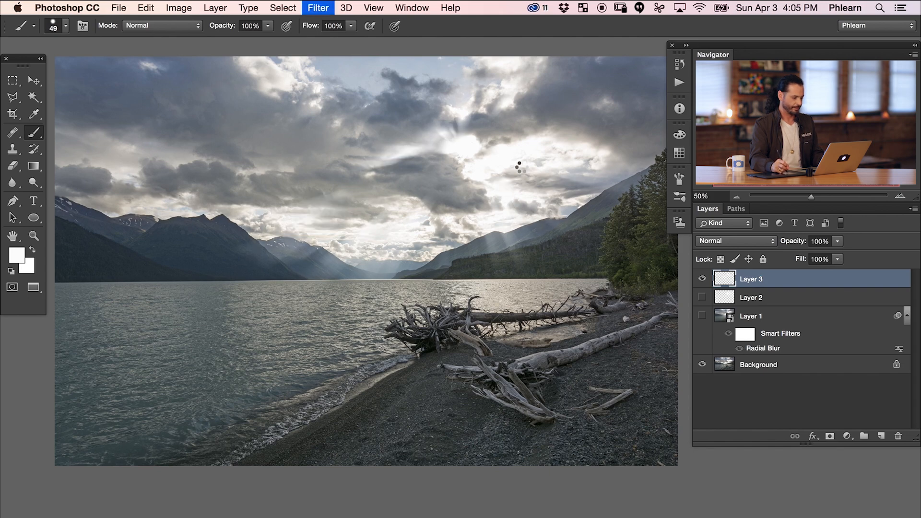
Paint white over the bright clouds right of the sun on Layer 3 and blur it twice with the Radial Blur.
mouse_move(566, 144)
left_mouse_down()
mouse_move(583, 139)
mouse_move(556, 122)
left_mouse_up()
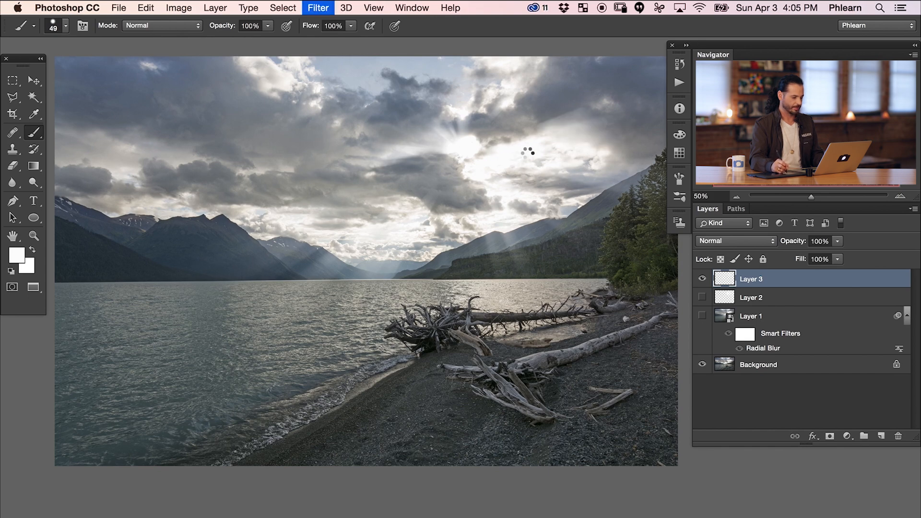
mouse_move(500, 150)
left_mouse_down()
mouse_move(486, 144)
mouse_move(494, 126)
mouse_move(504, 137)
left_mouse_up()
key("super+f")
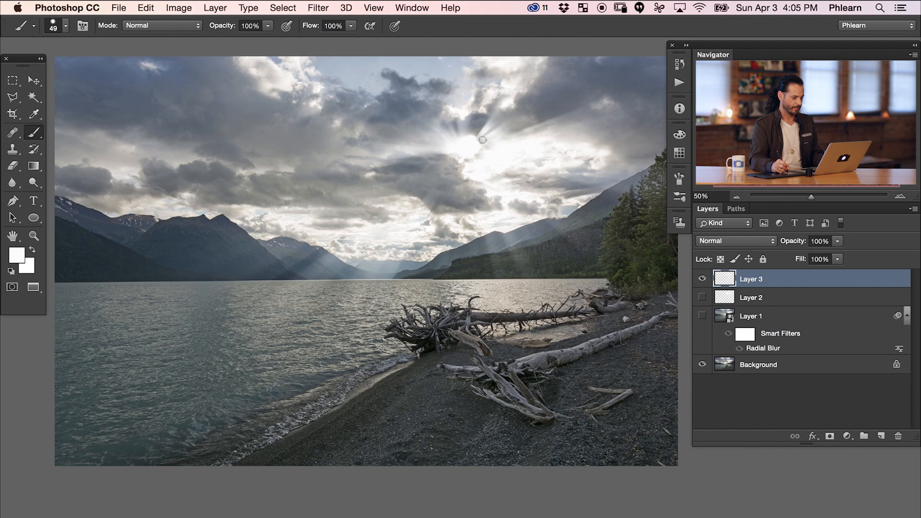
key("super+f")
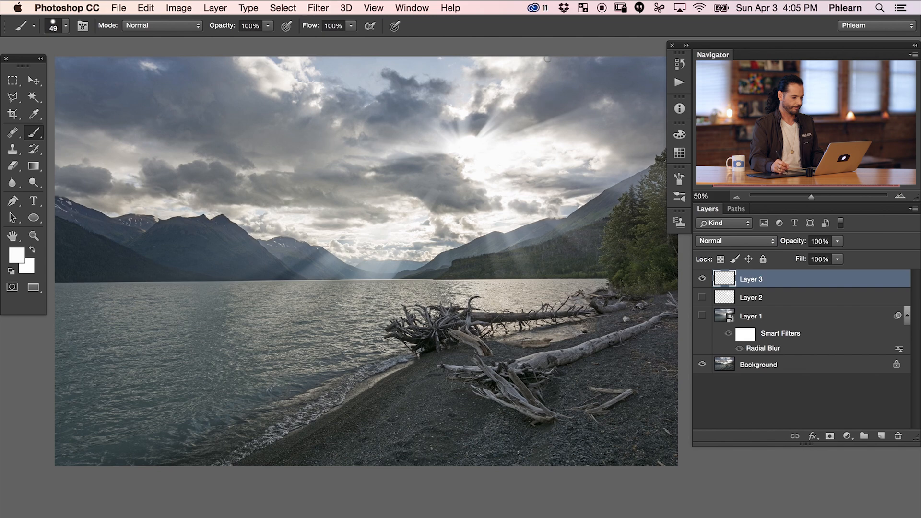
Scribble white just above the sun in two rounds on Layer 3, applying the Radial Blur twice after each round.
mouse_move(479, 129)
left_mouse_down()
mouse_move(456, 128)
mouse_move(475, 108)
left_mouse_up()
key("super+f")
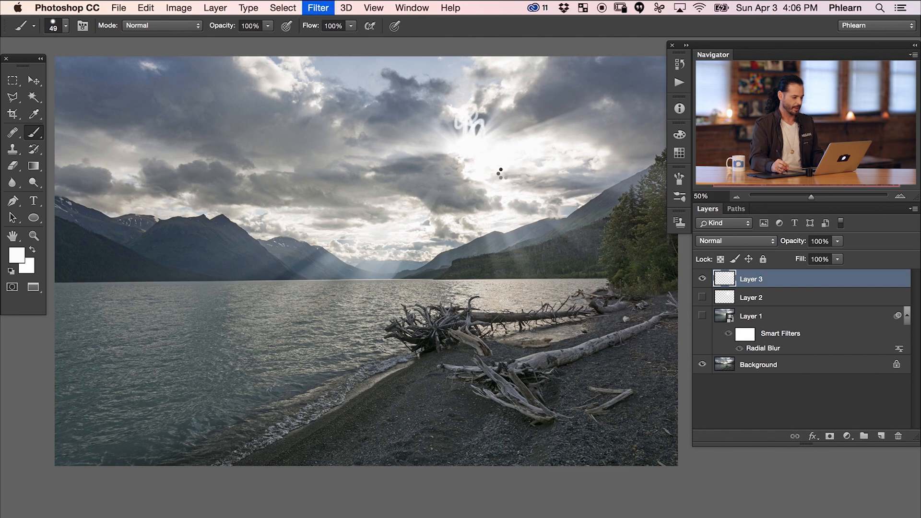
key("super+f")
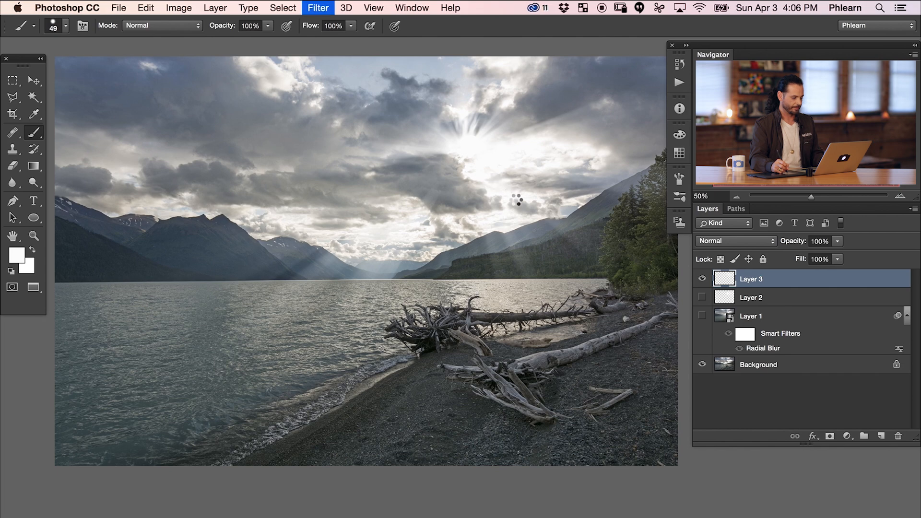
mouse_move(468, 138)
left_mouse_down()
mouse_move(453, 128)
mouse_move(476, 108)
left_mouse_up()
key("super+f")
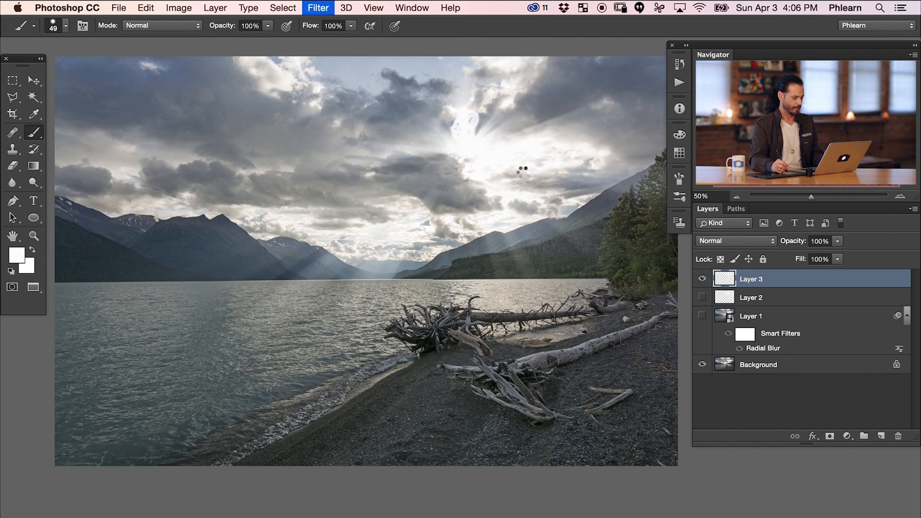
key("super+f")
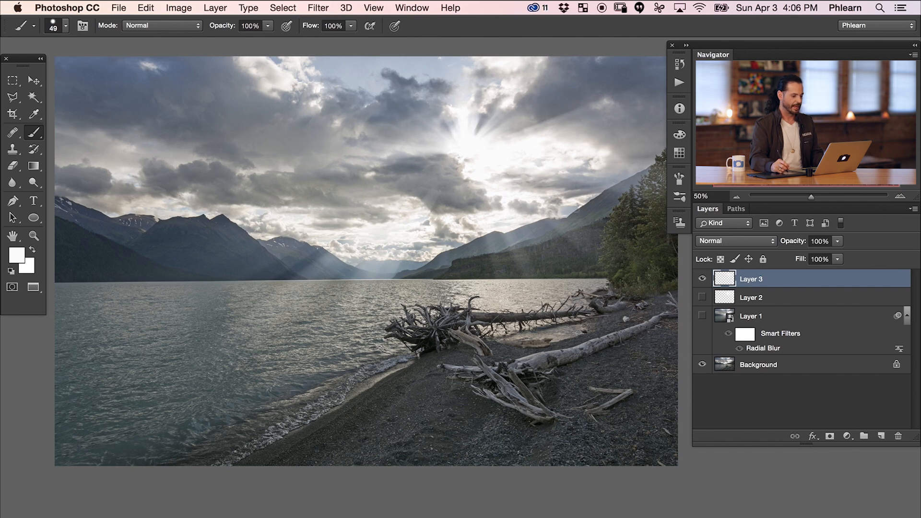
Toggle the visibility of Layer 3 repeatedly to compare the photo with and without the sun rays.
left_click(702, 280)
left_click(702, 279)
left_click(701, 279)
left_click(701, 279)
left_click(701, 280)
left_click(702, 279)
left_click(701, 279)
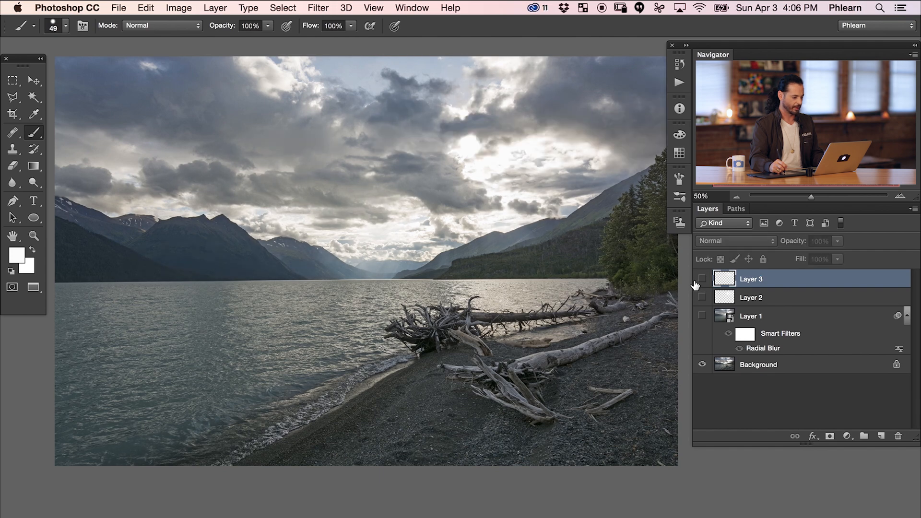
left_click(702, 280)
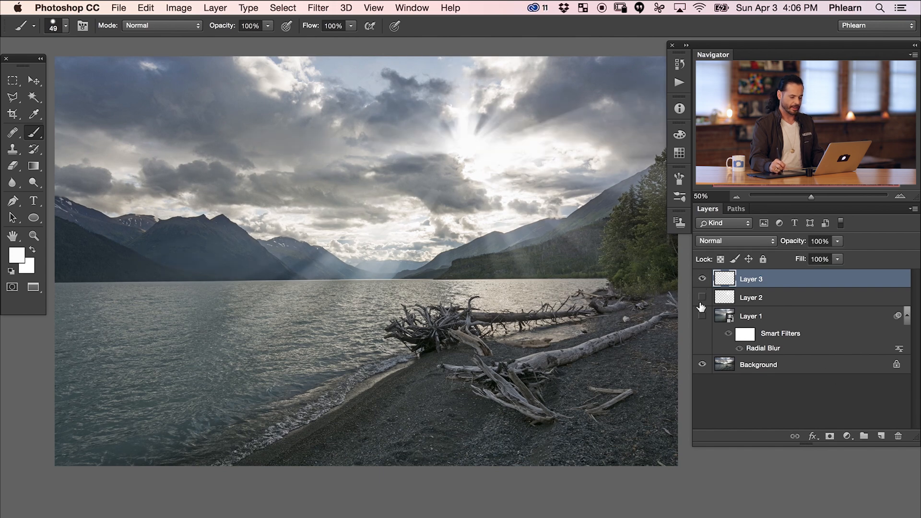
Add a layer mask to Layer 3 and paint black with an 823 px brush over the rays on the lake and left mountains.
left_click(830, 437)
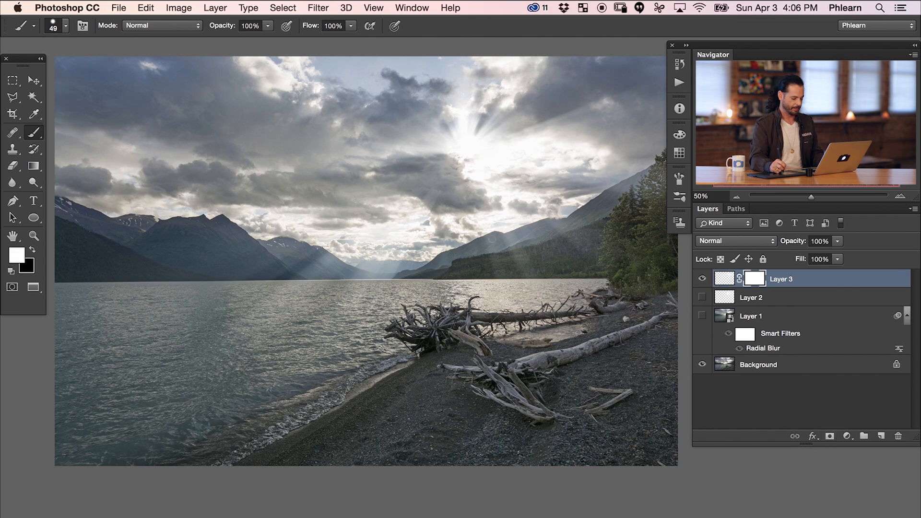
mouse_move(309, 276)
left_mouse_down()
mouse_move(357, 276)
mouse_move(350, 134)
left_mouse_up()
key("x")
left_click_drag(295, 312, 336, 309)
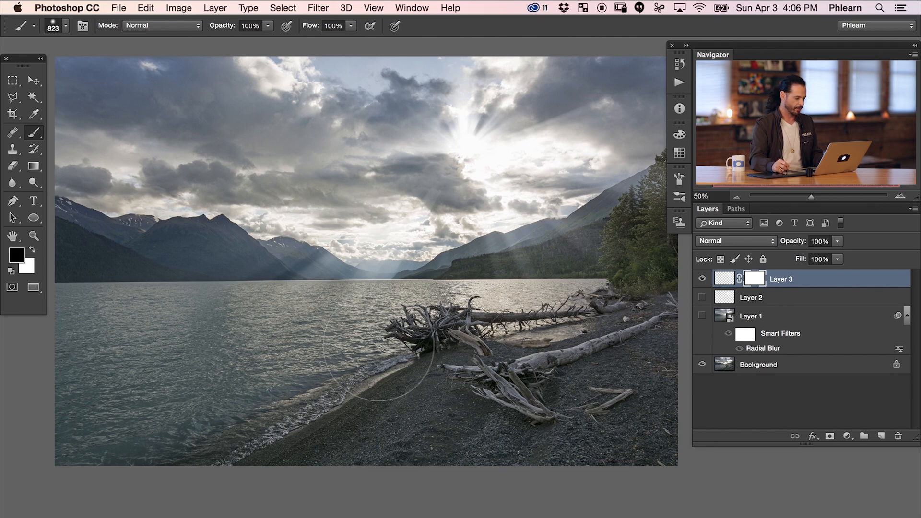
mouse_move(261, 302)
left_mouse_down()
mouse_move(164, 236)
mouse_move(164, 309)
mouse_move(267, 247)
mouse_move(297, 268)
left_mouse_up()
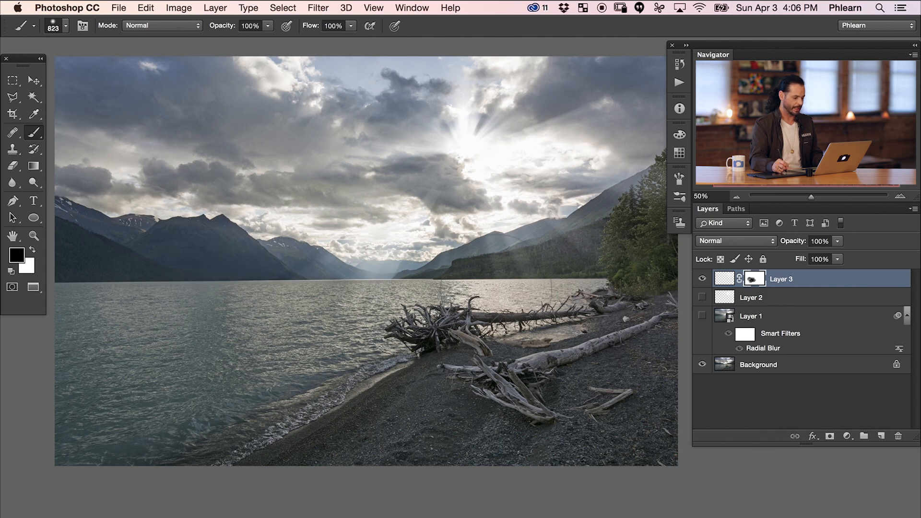
Mask out the rays over the right hillside and the left part of the lake, toggling Layer 3 to check the effect.
left_click_drag(497, 265, 561, 244)
left_click(702, 281)
left_click(701, 281)
left_click(701, 279)
mouse_move(207, 305)
left_mouse_down()
mouse_move(119, 330)
mouse_move(90, 325)
mouse_move(142, 331)
left_mouse_up()
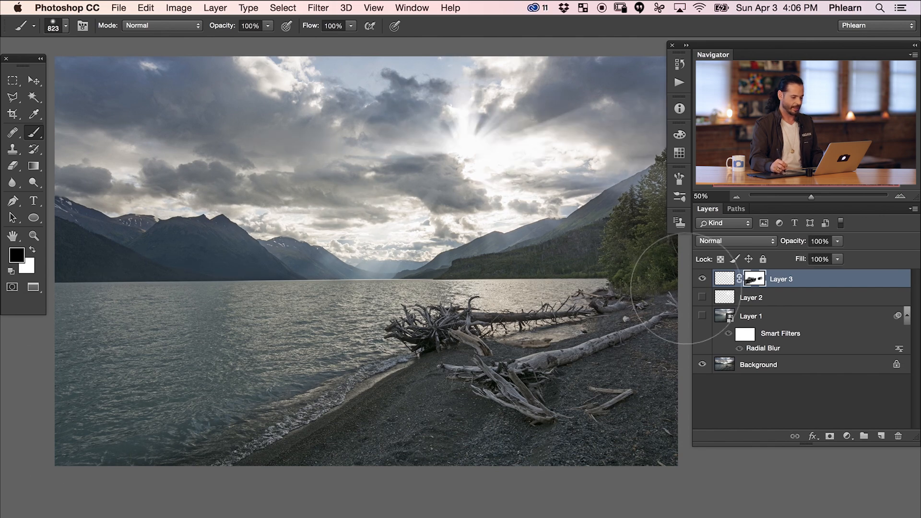
Switch the masked Layer 3 off and on to compare the softened rays with the original photo.
left_click(701, 280)
left_click(701, 280)
left_click(701, 280)
left_click(699, 283)
left_click(700, 283)
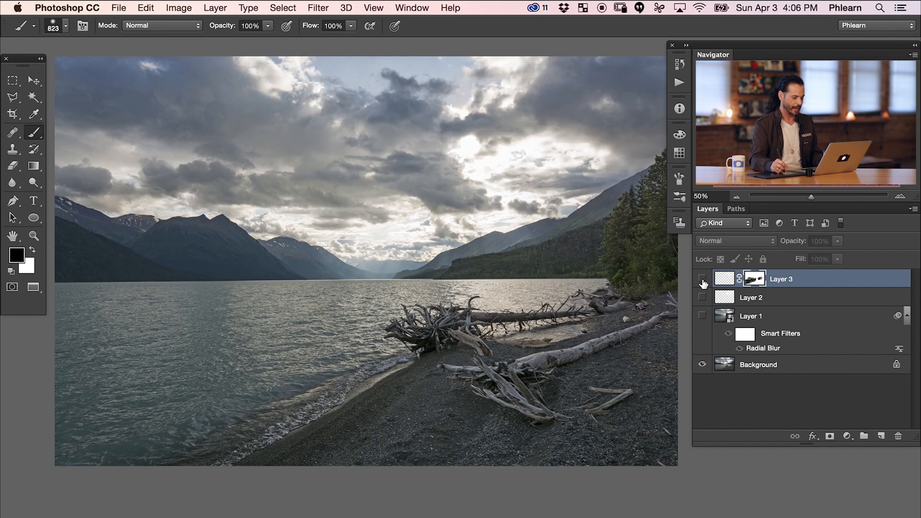
left_click(701, 281)
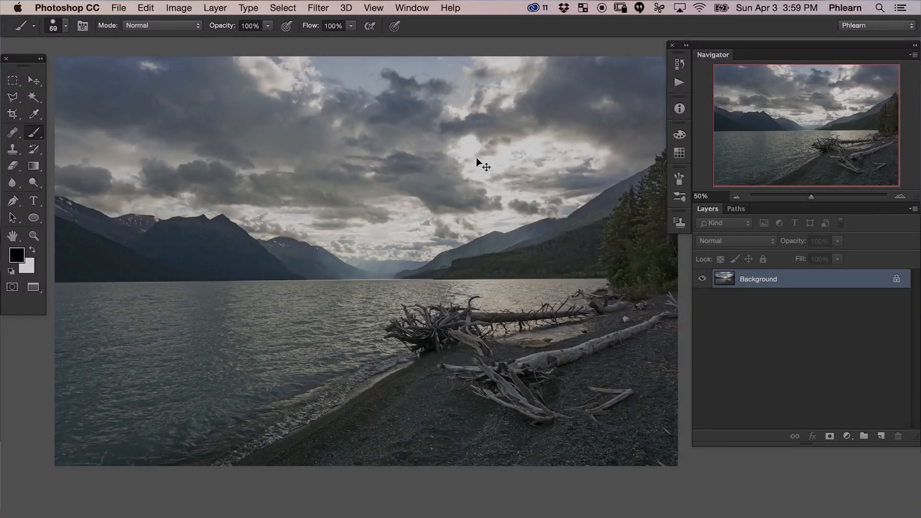
Duplicate the Background layer and convert the copy, Layer 1, to a Smart Object.
key("ctrl+j")
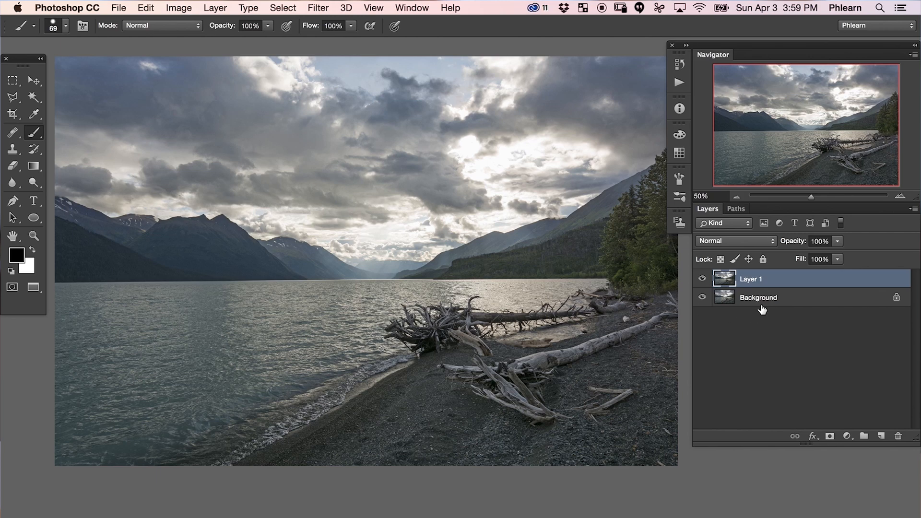
right_click(788, 283)
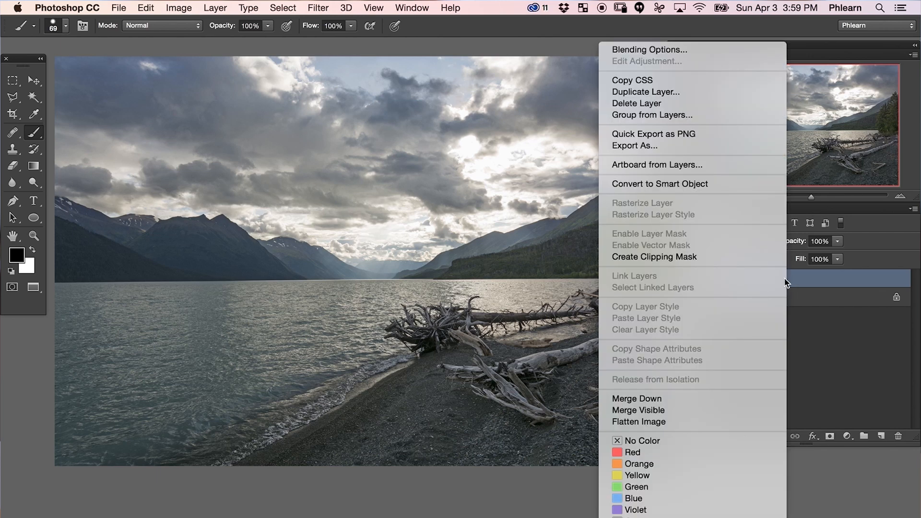
left_click(710, 184)
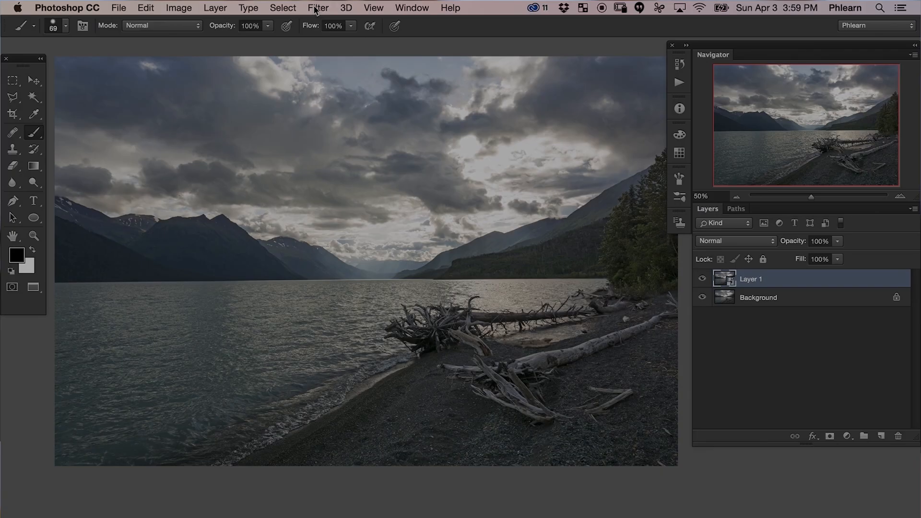
Apply a Radial Blur to the Layer 1 Smart Object with the Zoom method and an amount of 93.
left_click(317, 8)
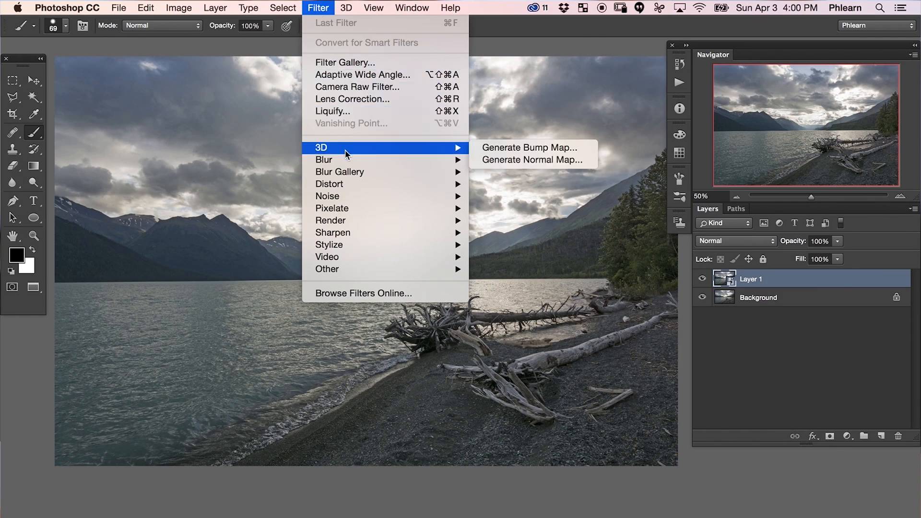
mouse_move(346, 159)
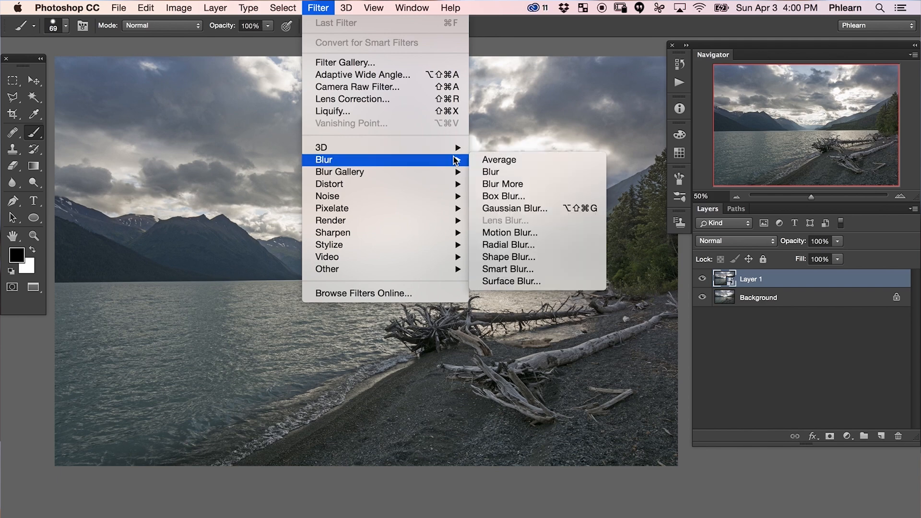
left_click(534, 244)
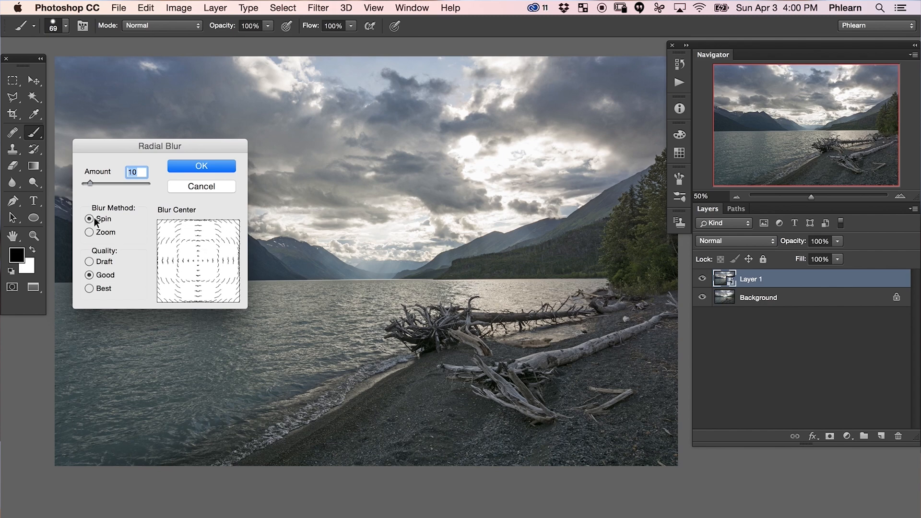
left_click(92, 232)
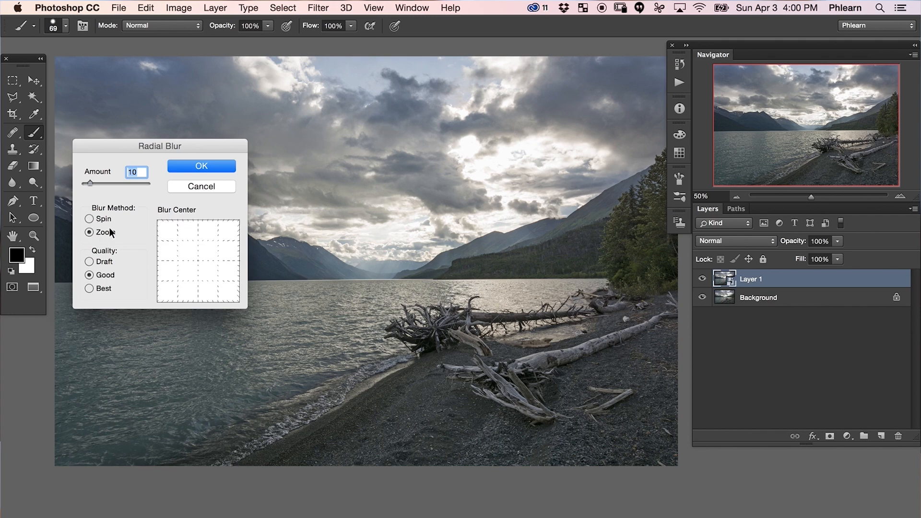
left_click_drag(94, 183, 142, 185)
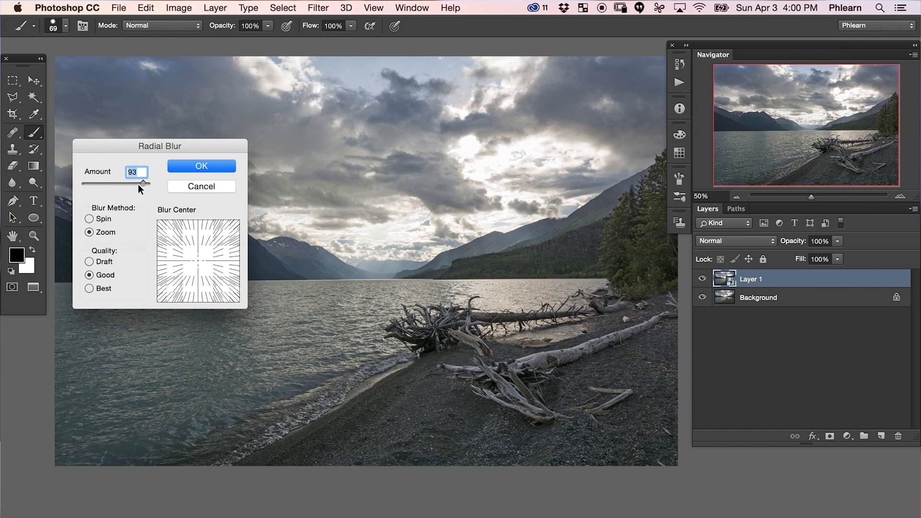
left_click(210, 166)
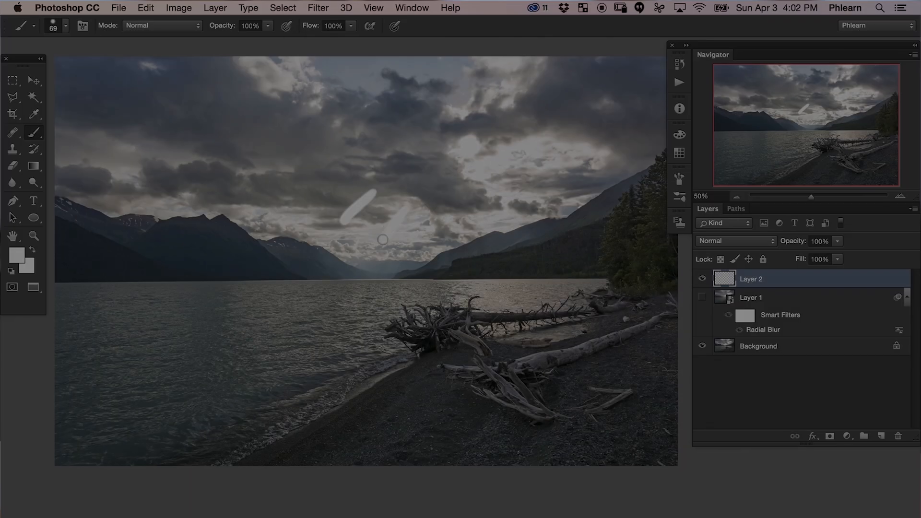
Paint white strokes radiating from the sun on Layer 2 with the 69 px brush and apply the last Radial Blur twice.
left_click_drag(459, 205, 453, 245)
left_click_drag(514, 186, 542, 217)
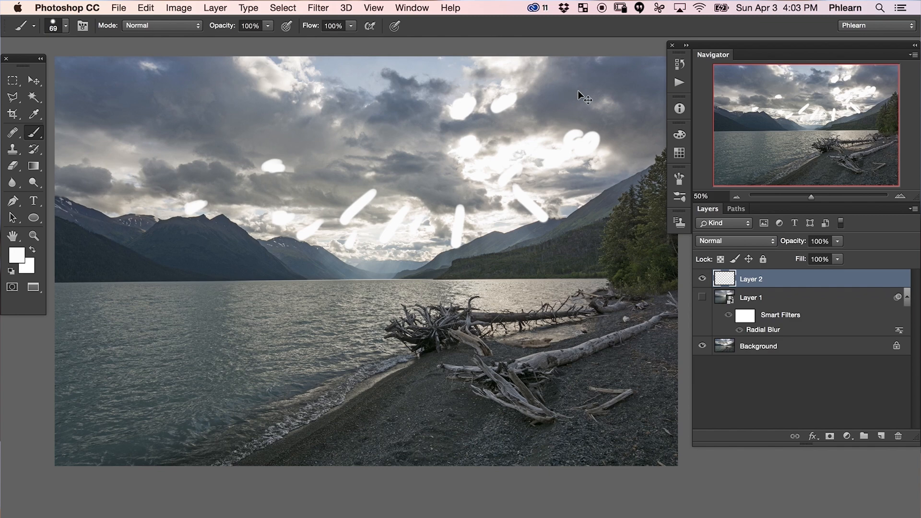
key("super+f")
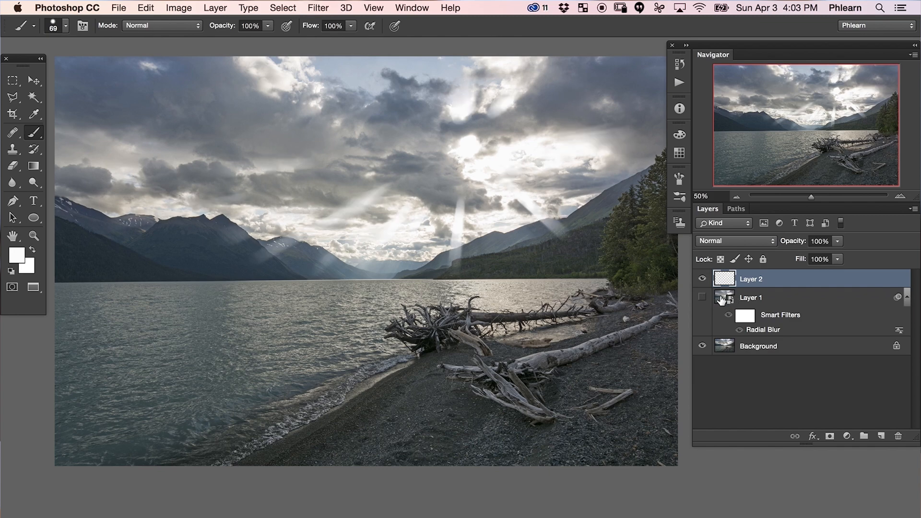
key("super+f")
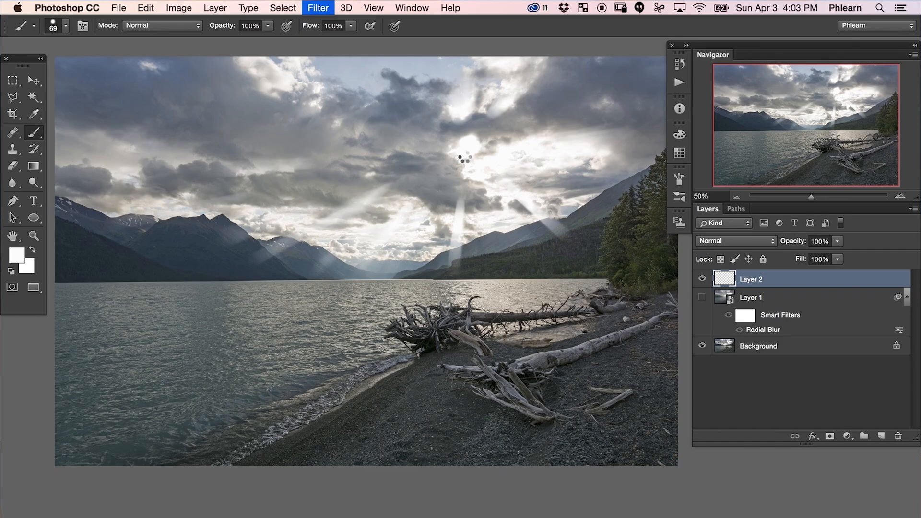